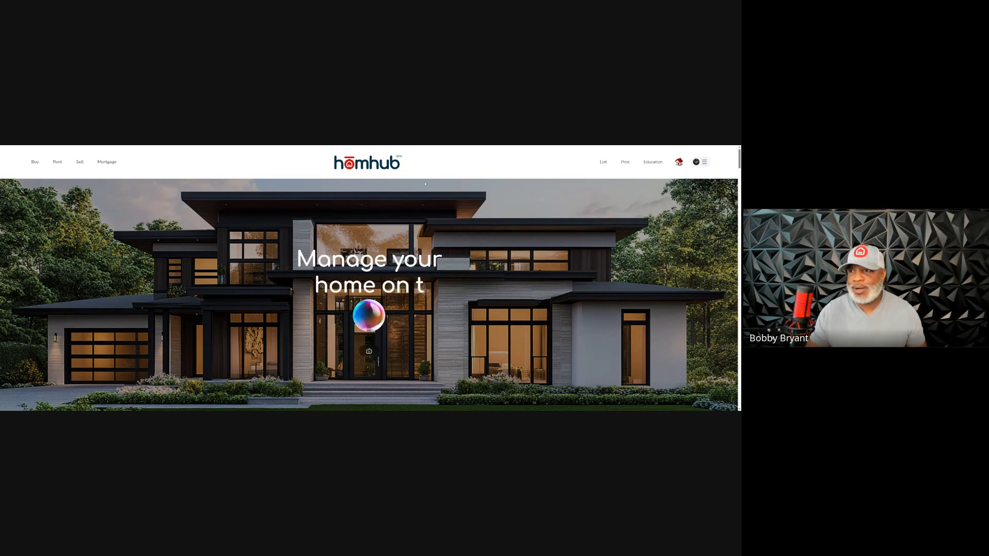
Start a new property listing with the I Want to Sell option and begin the guided setup
click(603, 162)
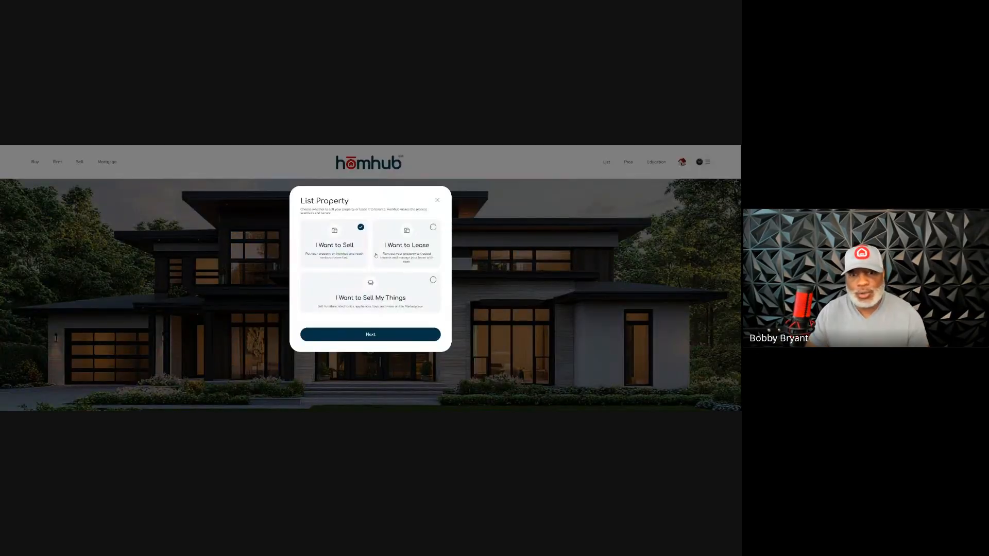
click(369, 334)
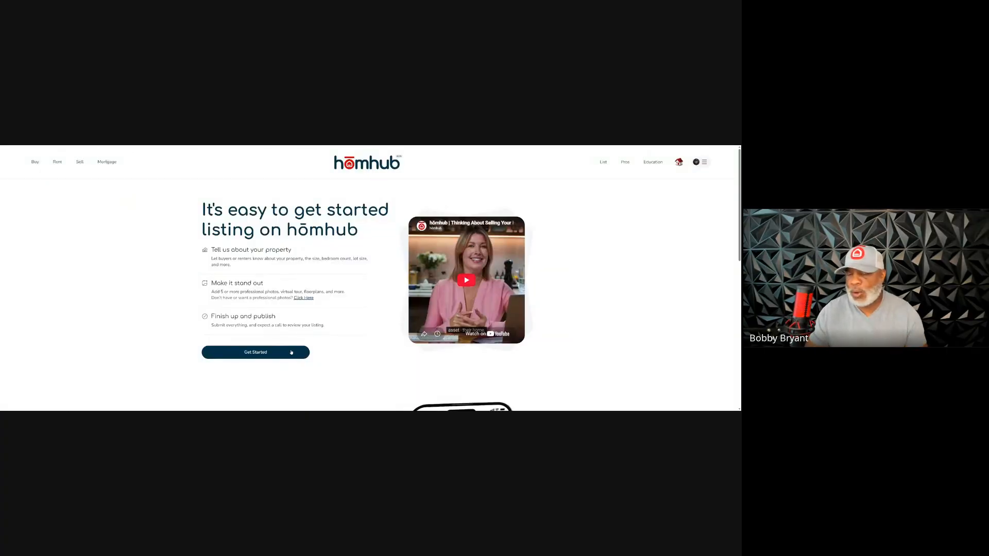
click(251, 353)
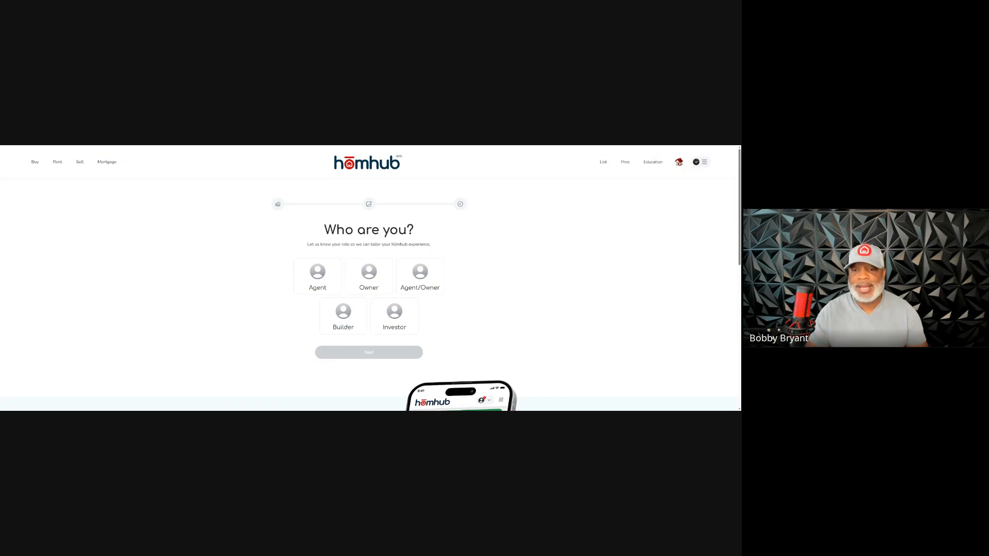
Set the lister's role to Agent and continue with House as the property type
click(331, 288)
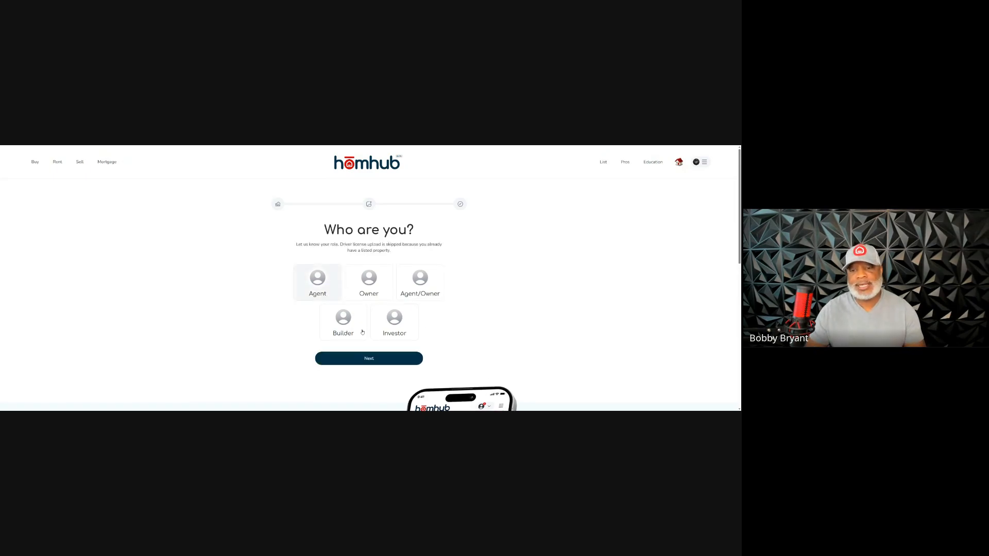
click(369, 359)
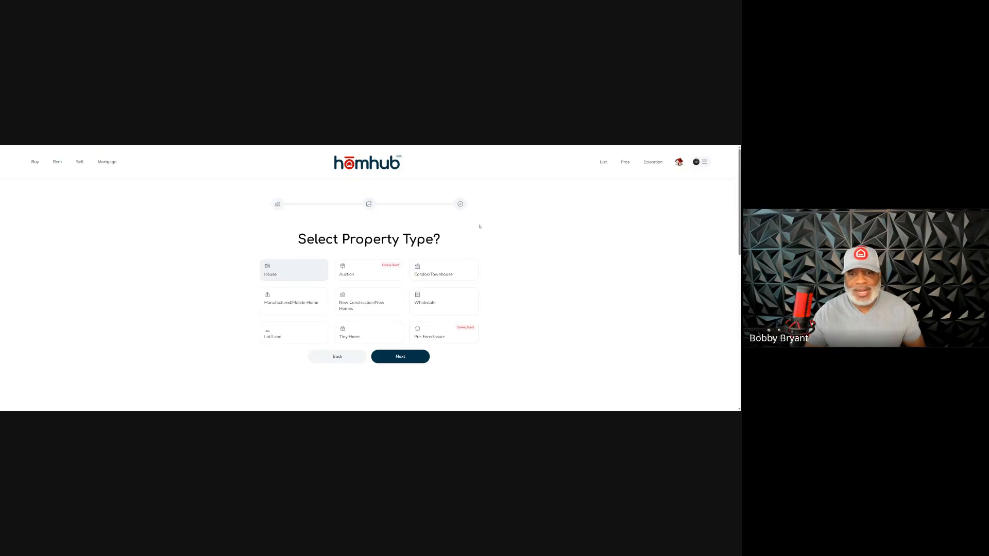
click(403, 355)
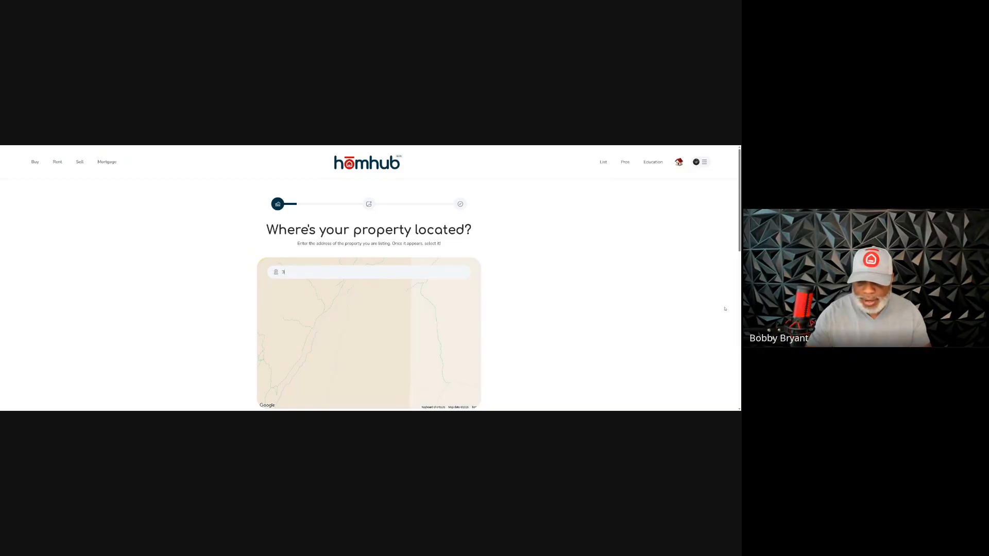
Enter the property's street address from the suggestions, confirm it, and continue to the property details
text(310)
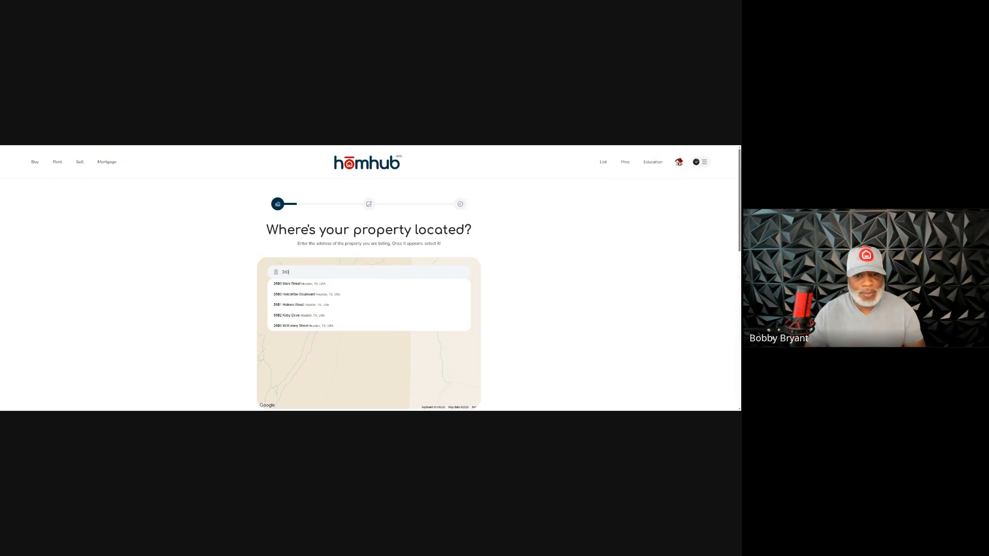
click(299, 305)
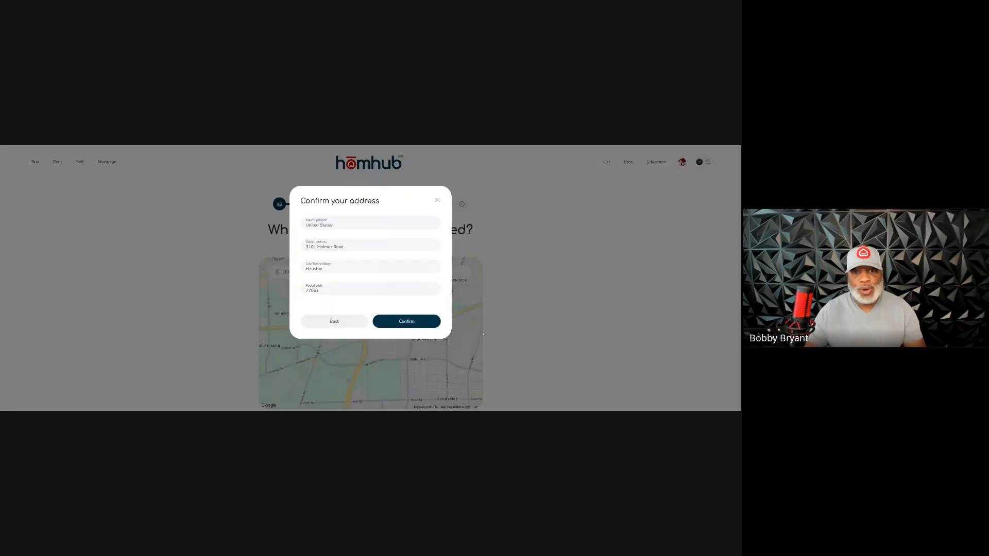
click(408, 324)
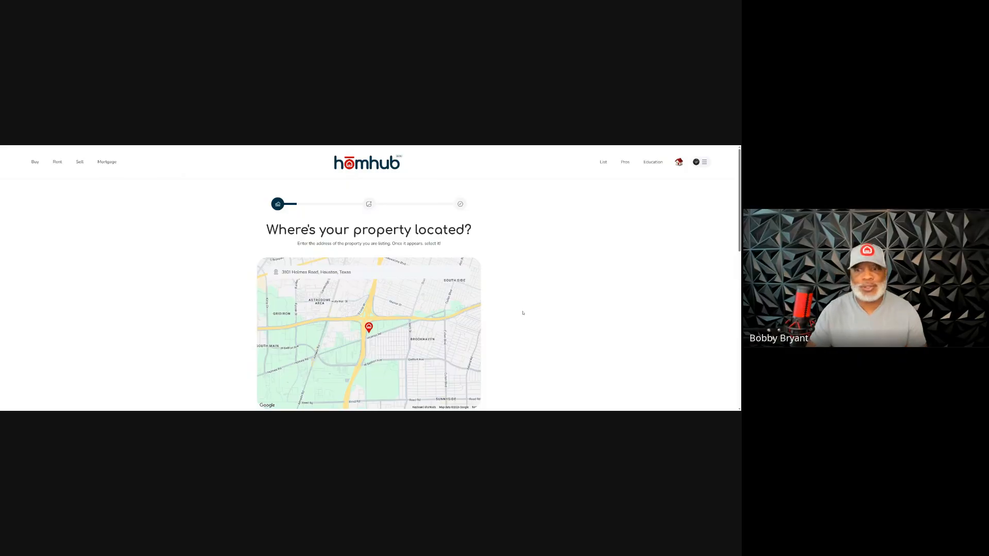
scroll(518, 312, down, 2)
scroll(402, 314, up, 2)
scroll(407, 307, down, 1)
scroll(410, 302, up, 1)
scroll(411, 300, down, 1)
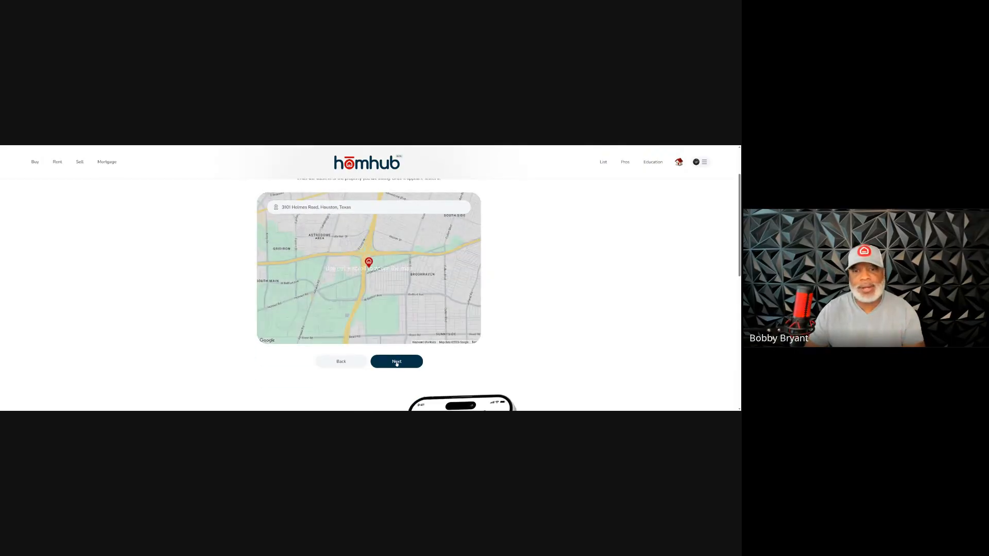
click(397, 363)
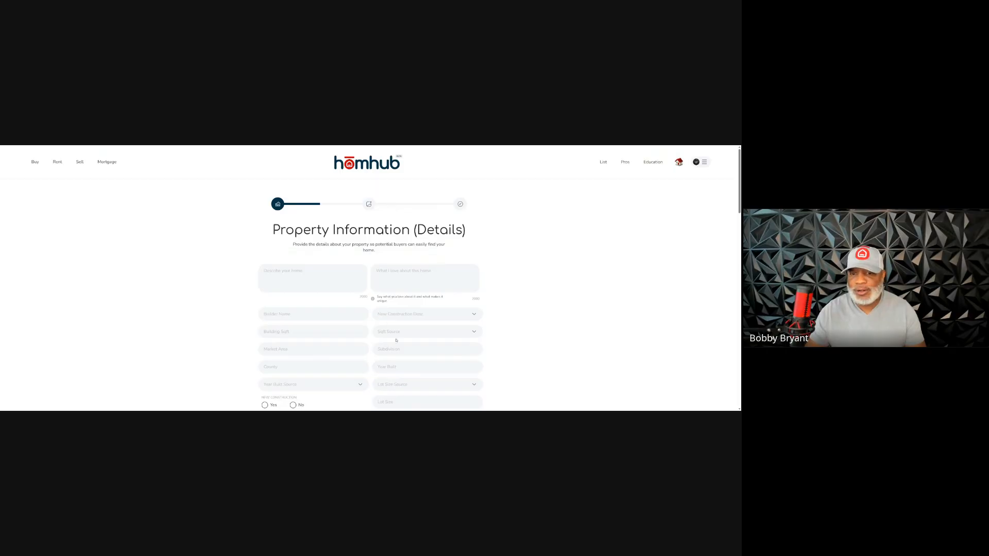
Try to continue past the Property Information (Details) form with all of its fields left blank
scroll(505, 327, down, 10)
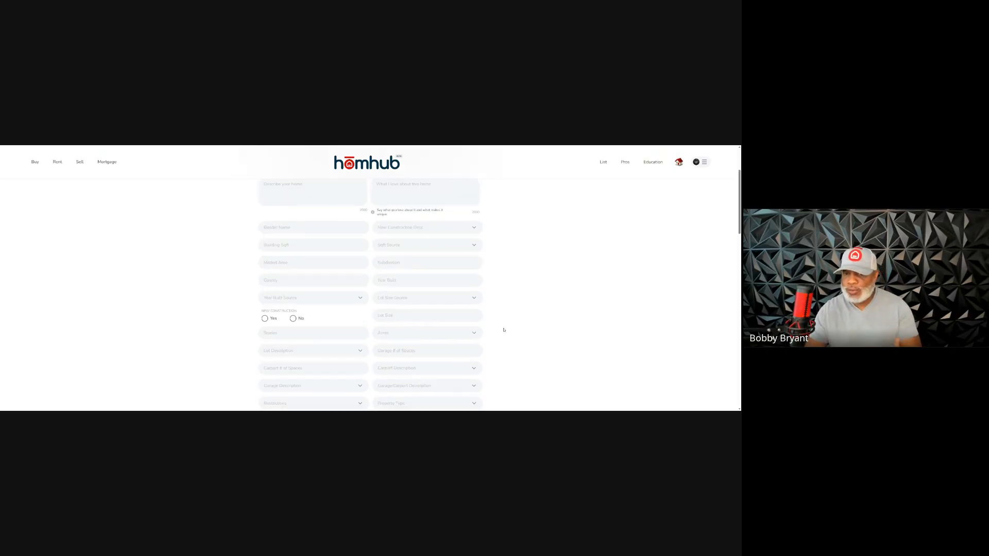
scroll(504, 330, down, 2)
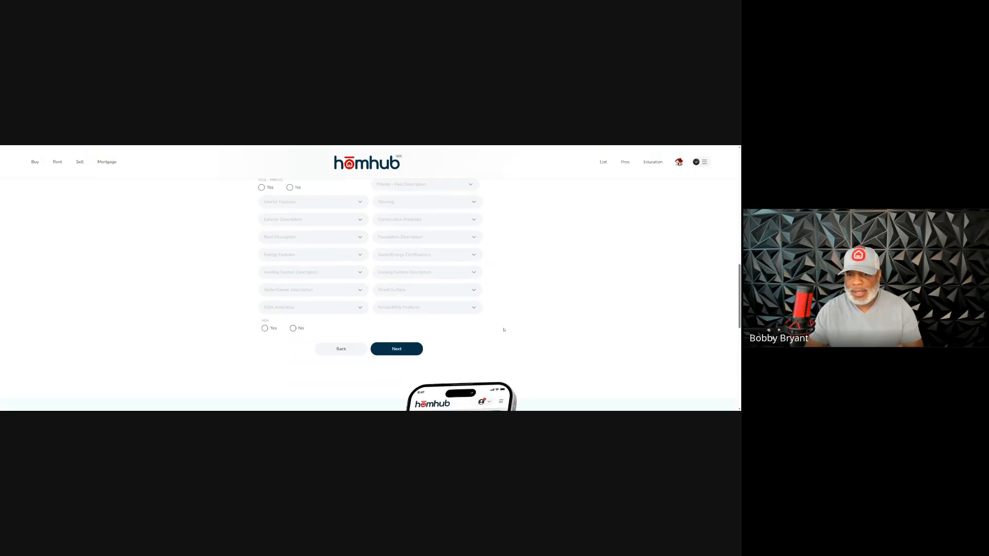
click(399, 354)
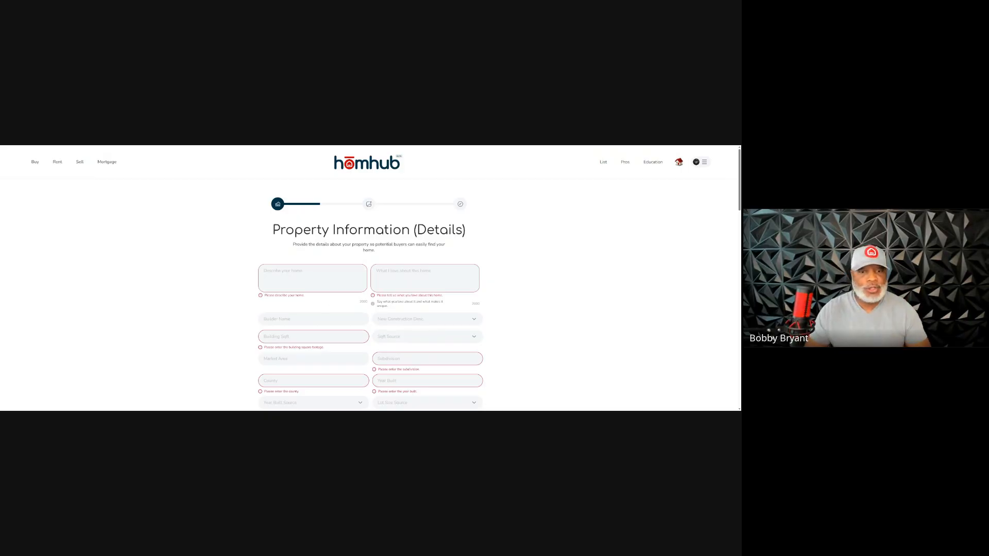
Fill the home description and the what-I-love-about-this-home field with random placeholder text
click(313, 278)
text(xfgnxfgnmxgfngfgxbxfgnghn)
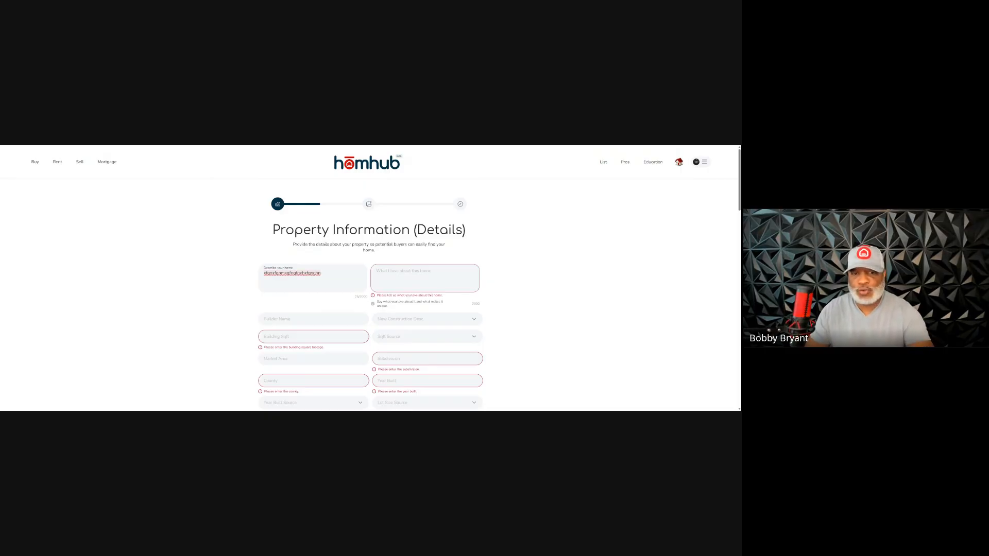
click(467, 287)
text(vcxbmxcmbncxgbmnx)
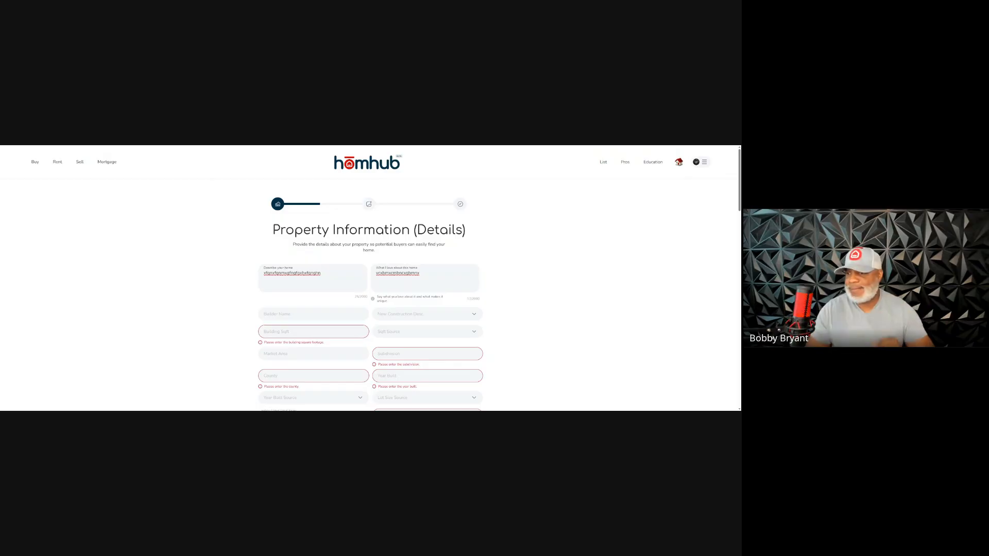
Set the building square footage to 3000 and enter Bryant Villas as the subdivision
click(336, 334)
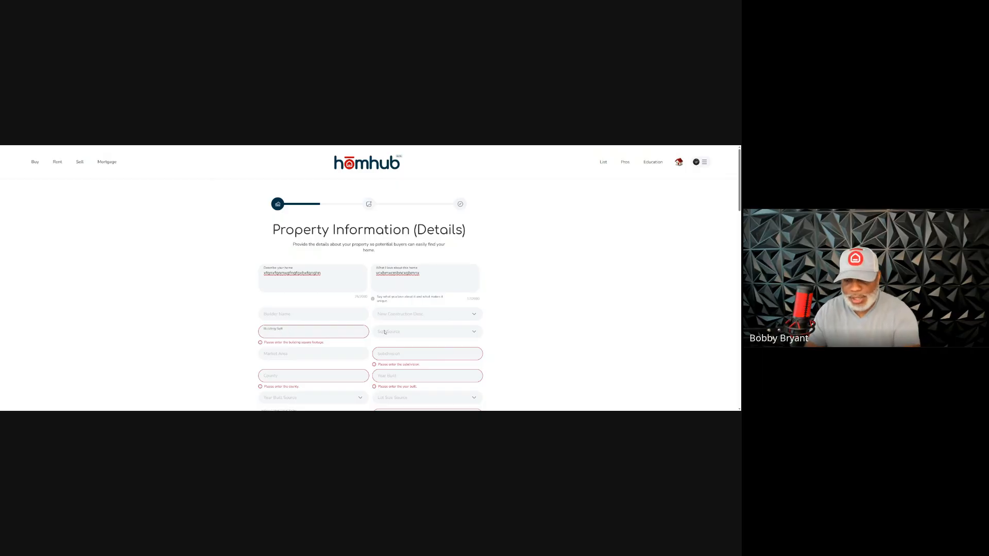
text(3000)
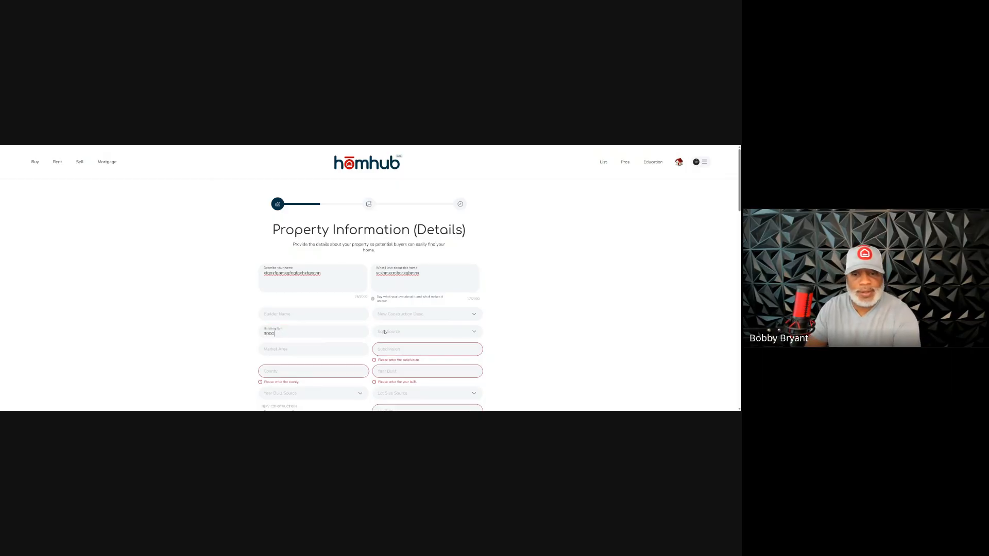
scroll(398, 337, down, 1)
click(391, 308)
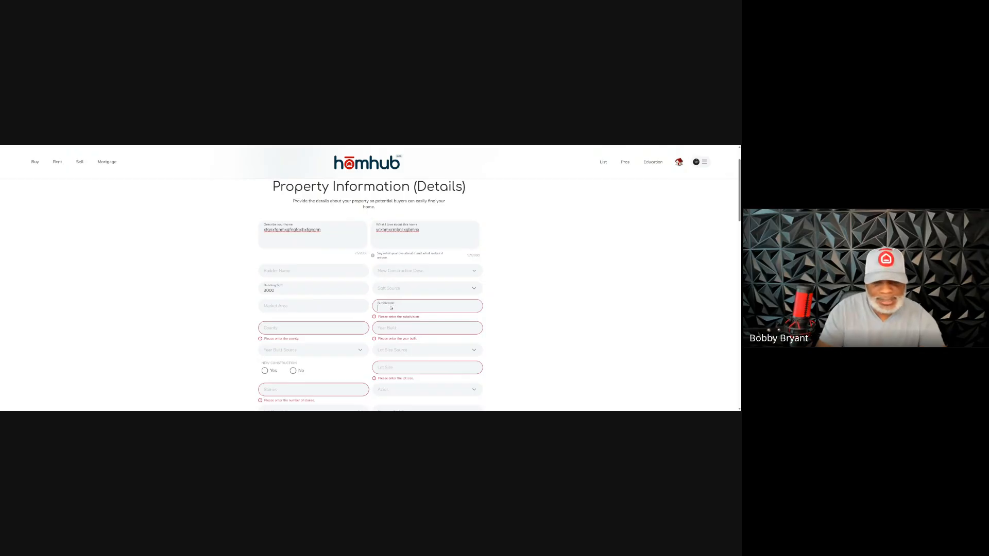
text(B)
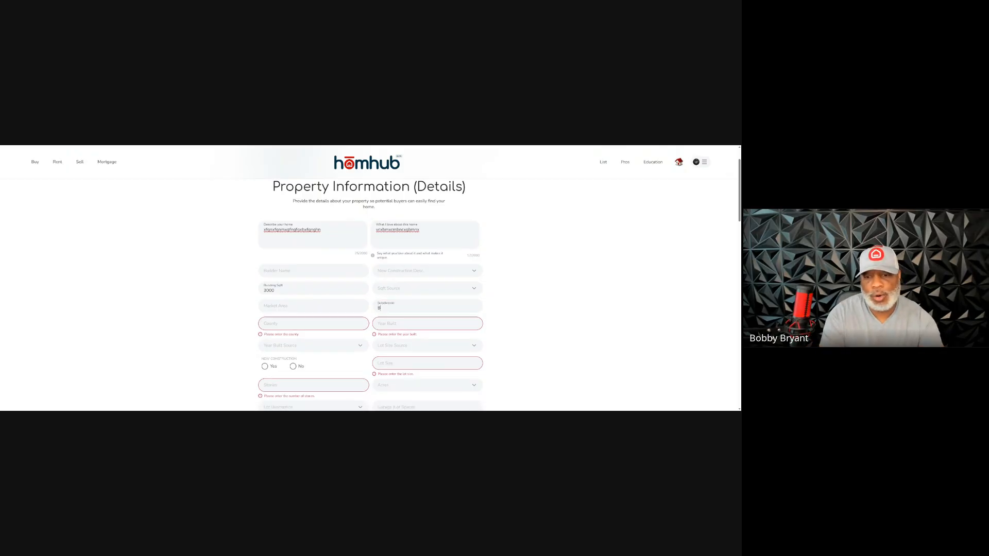
text(ryant Villas)
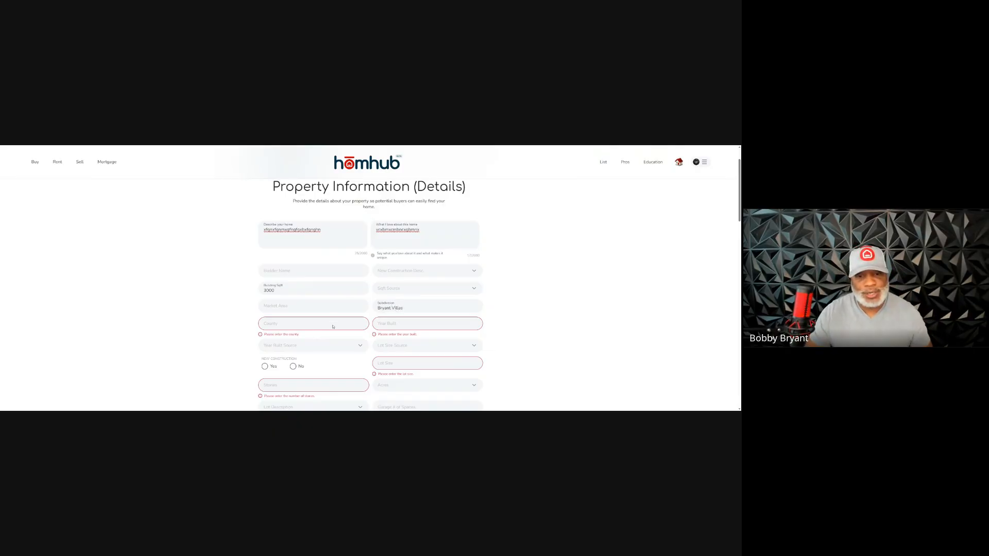
Enter Harris as the county and 2000 as the year built
click(332, 327)
text(Harris)
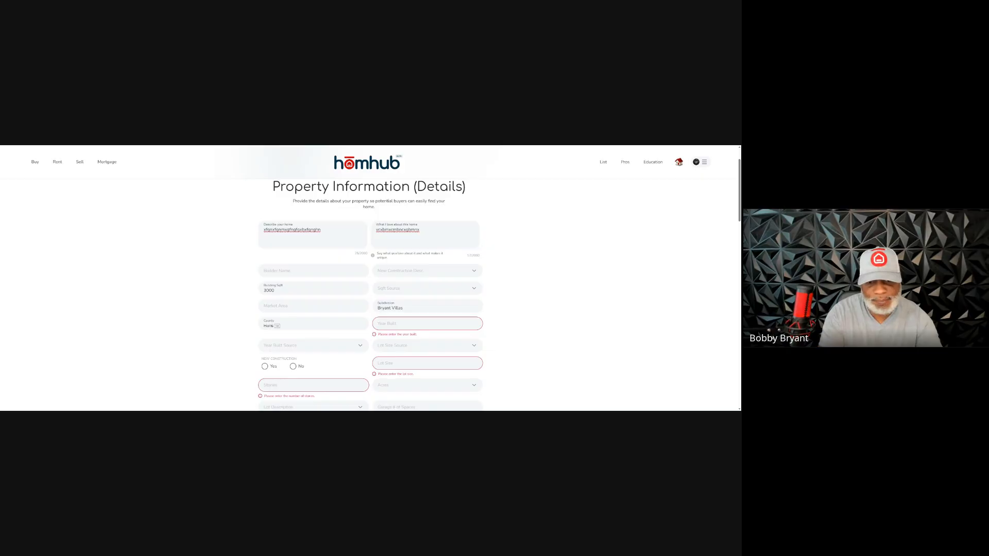
click(402, 326)
text(2000)
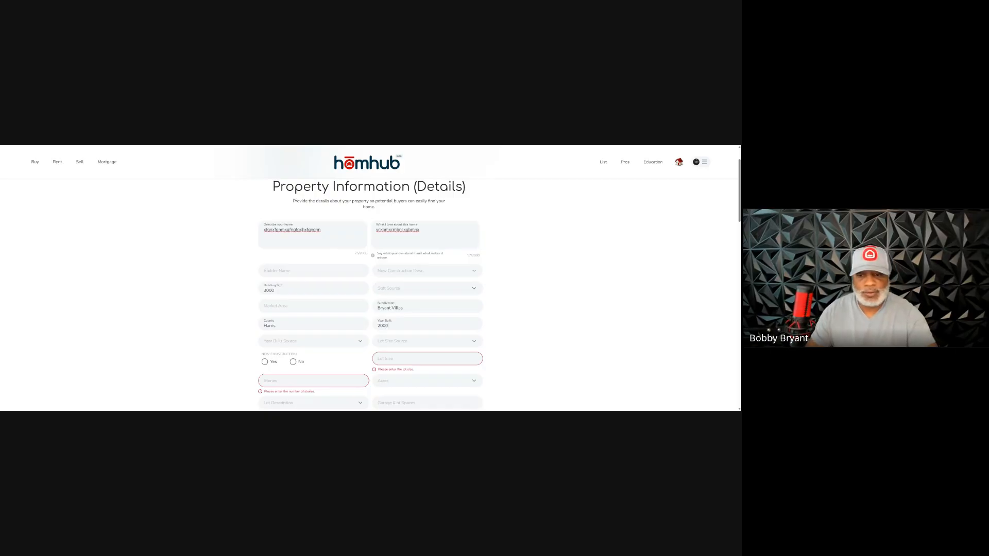
Set the lot size to 5000 and the number of stories to 2
scroll(371, 288, down, 2)
click(405, 296)
text(5000)
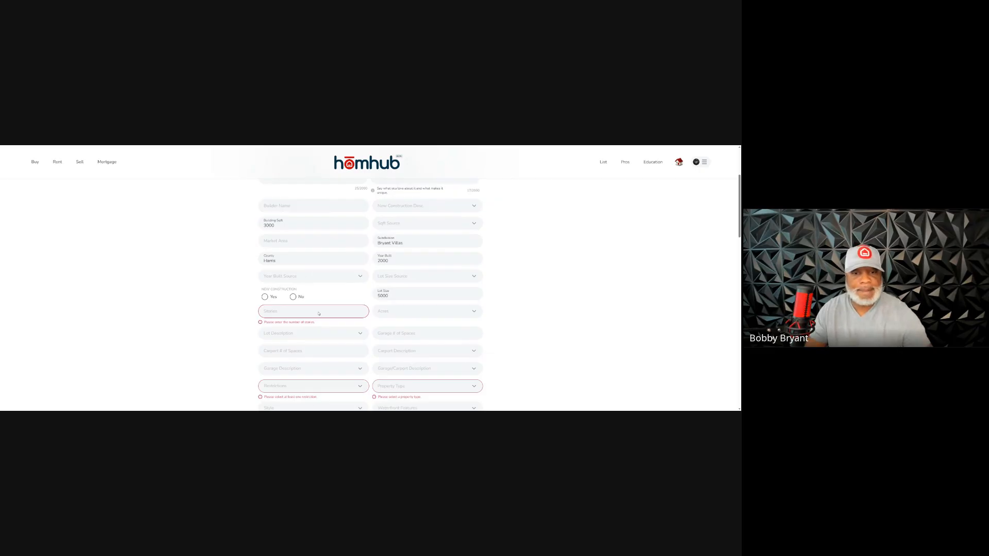
click(319, 314)
text(2)
Select Deed Restrictions as the restriction and Freestanding as the property type
scroll(395, 323, down, 2)
click(342, 300)
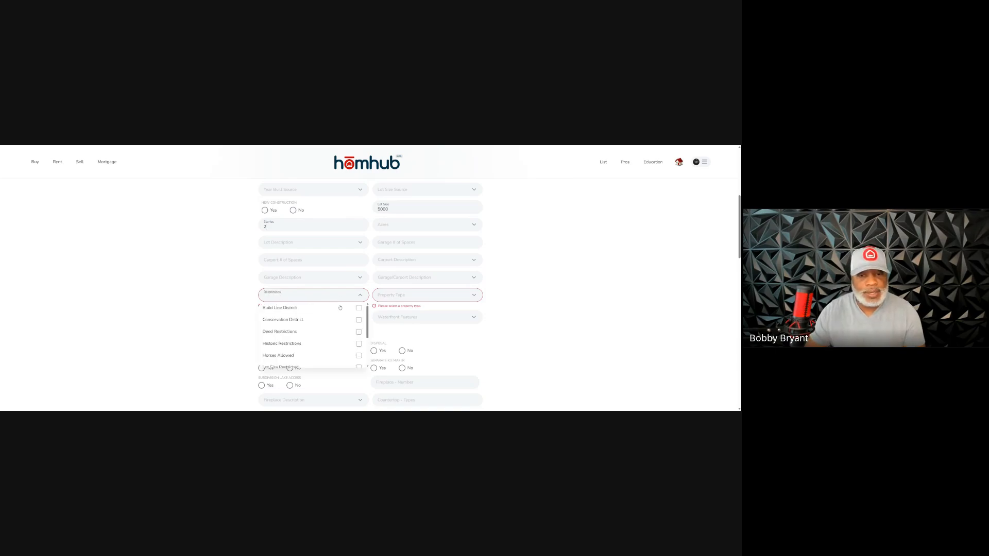
click(359, 332)
click(408, 296)
click(419, 323)
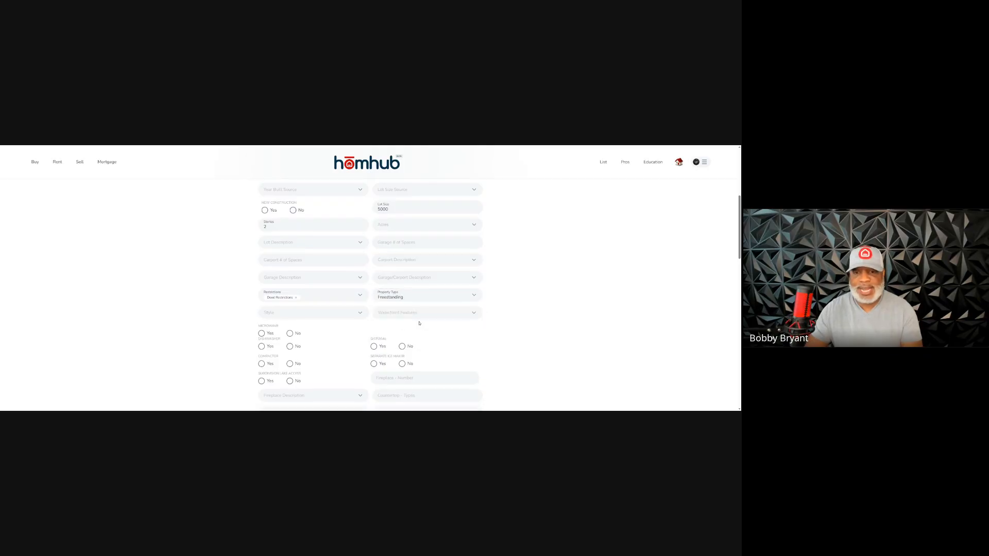
Set the roof description to Composition and the foundation description to Slab
scroll(505, 329, down, 5)
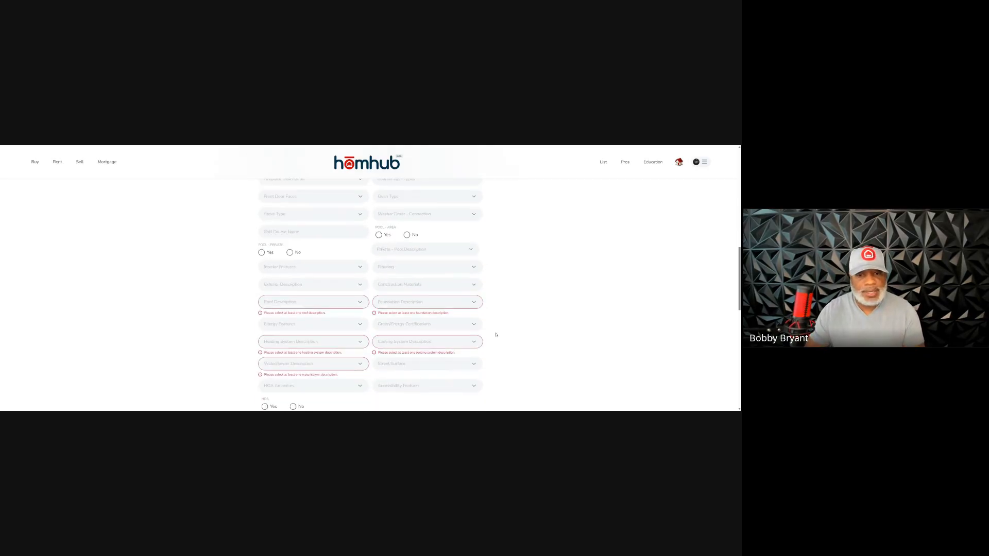
click(360, 303)
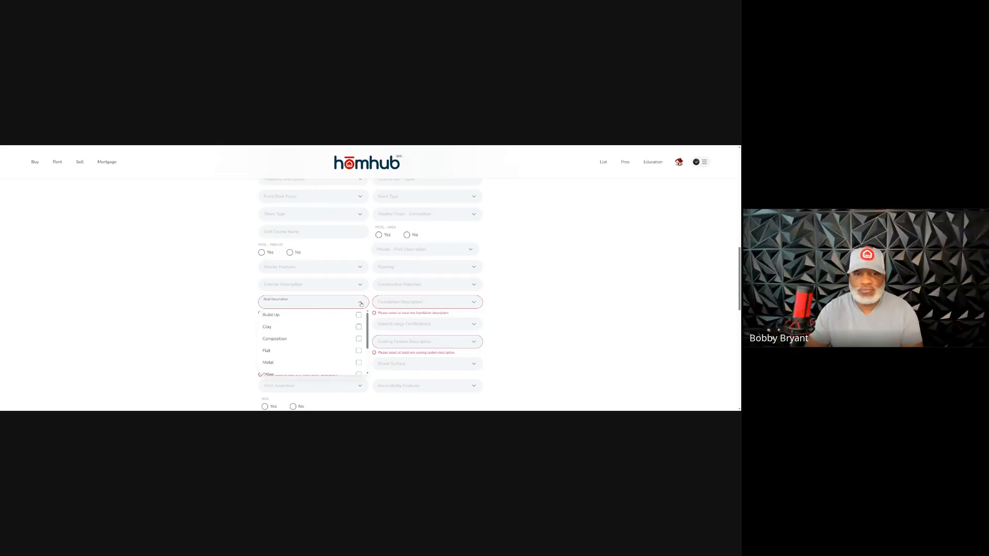
click(358, 341)
click(489, 305)
click(473, 302)
click(455, 362)
click(508, 307)
Select Central Electric for both the heating system and the cooling system descriptions
scroll(507, 309, down, 1)
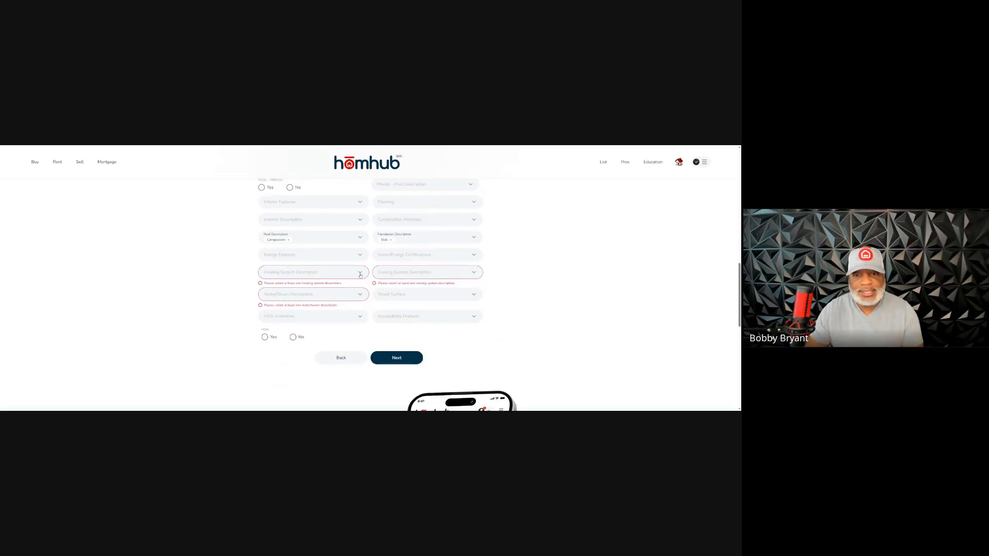
click(361, 275)
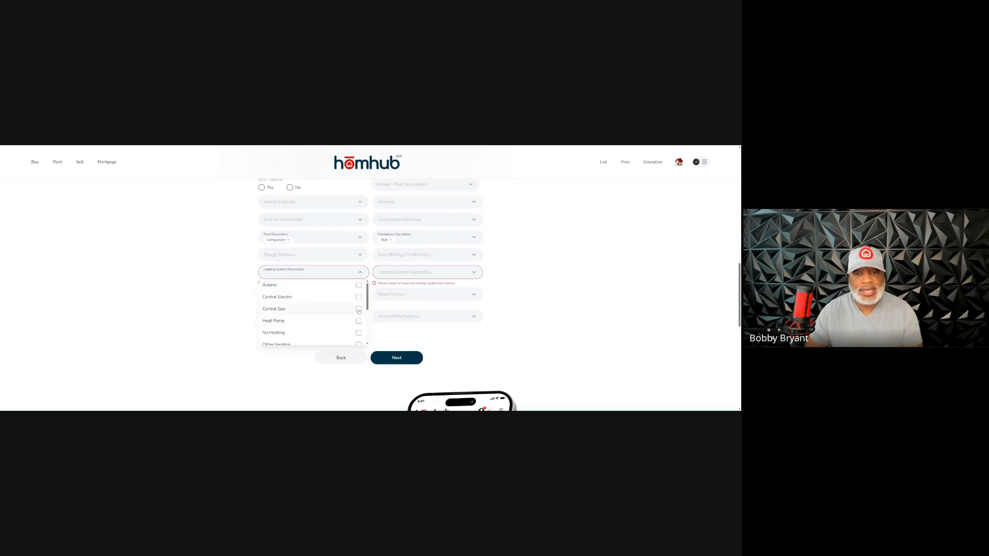
click(359, 298)
click(474, 273)
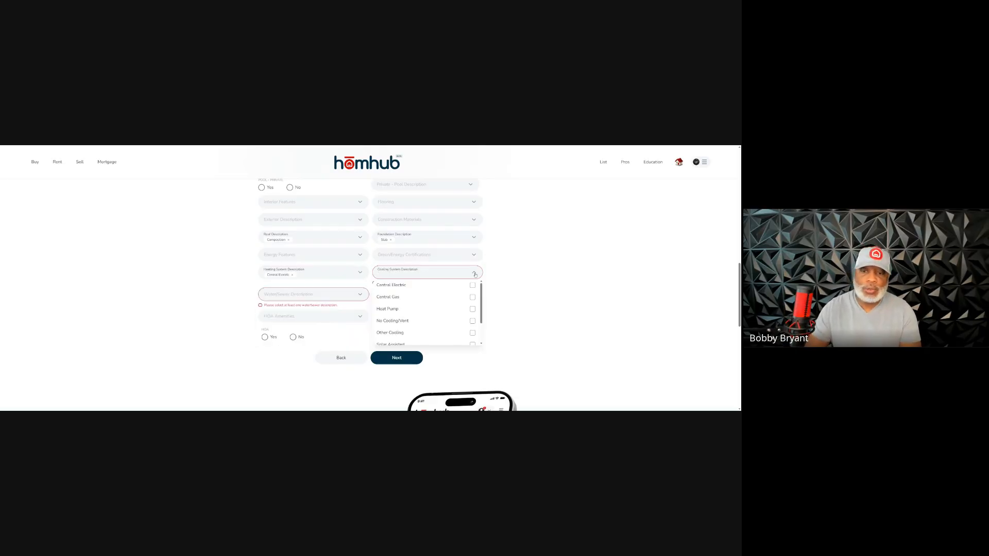
click(472, 287)
click(521, 286)
Select Public Water and the option adjoining it for the water/sewer description
click(361, 292)
scroll(355, 325, down, 1)
click(359, 319)
click(359, 331)
click(512, 288)
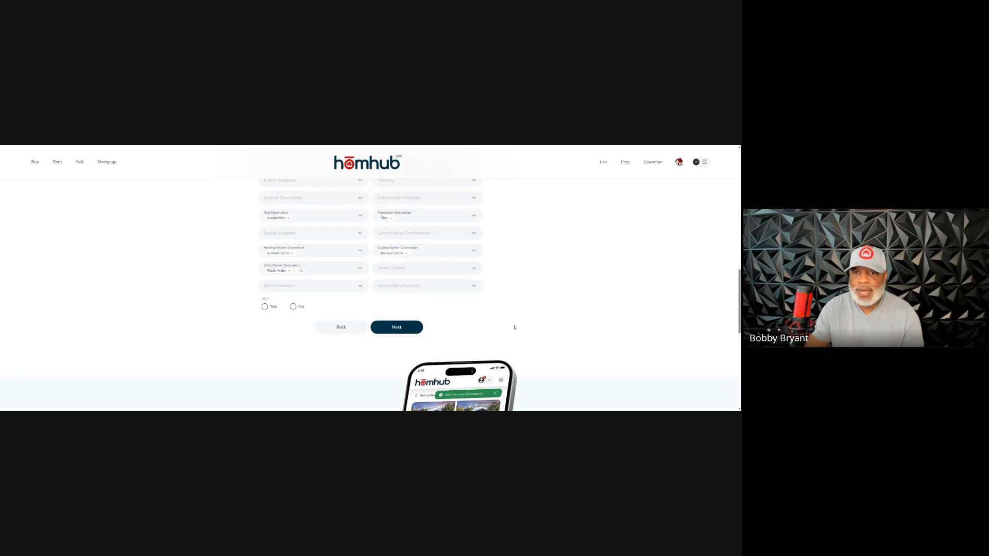
scroll(504, 328, up, 10)
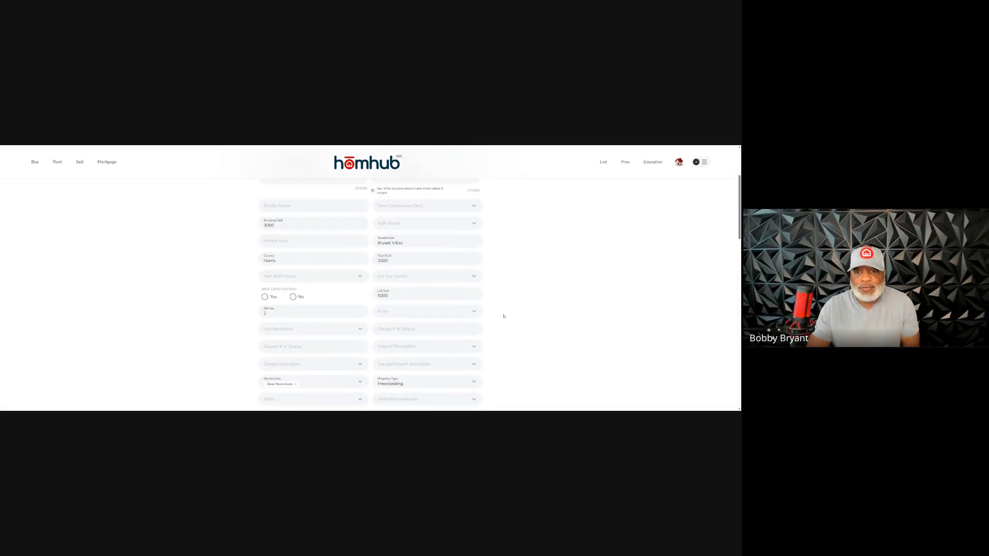
scroll(505, 316, up, 2)
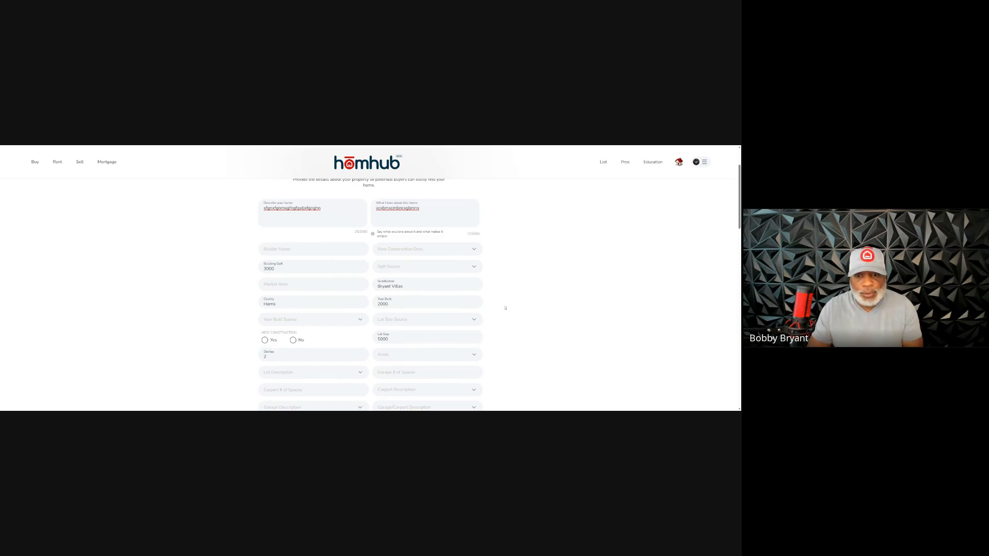
scroll(505, 308, down, 2)
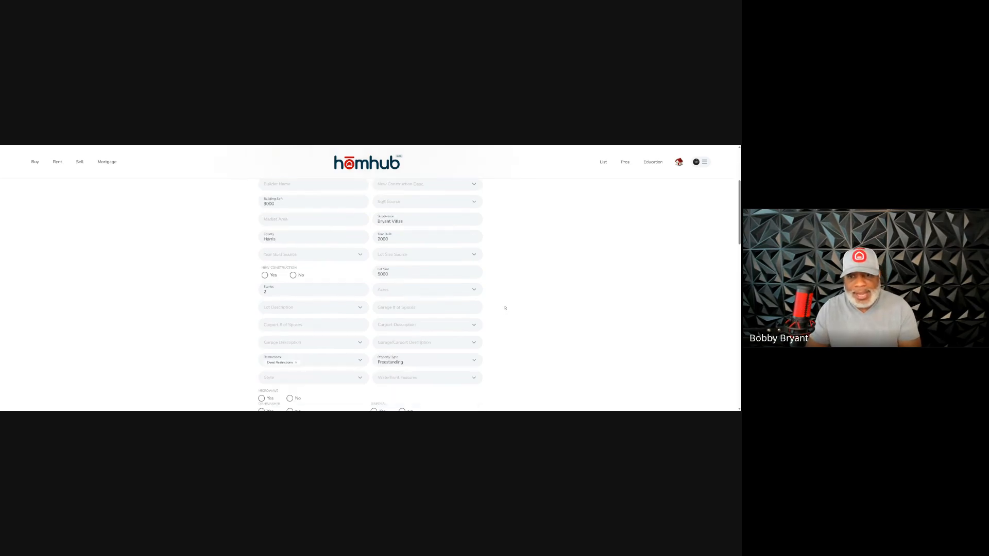
Review the remaining property detail fields, including the choices offered for Acres and Street Surface
click(475, 290)
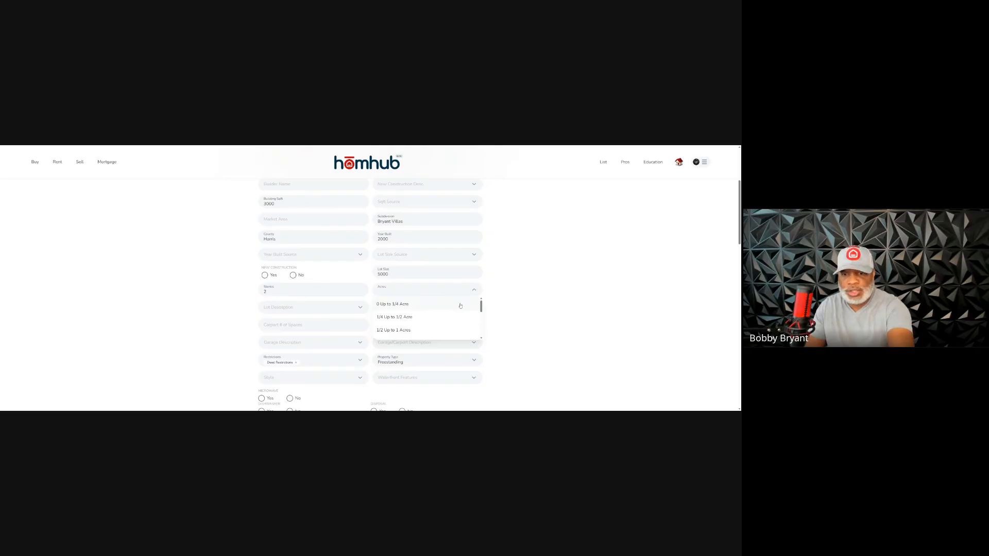
click(519, 298)
scroll(519, 298, down, 2)
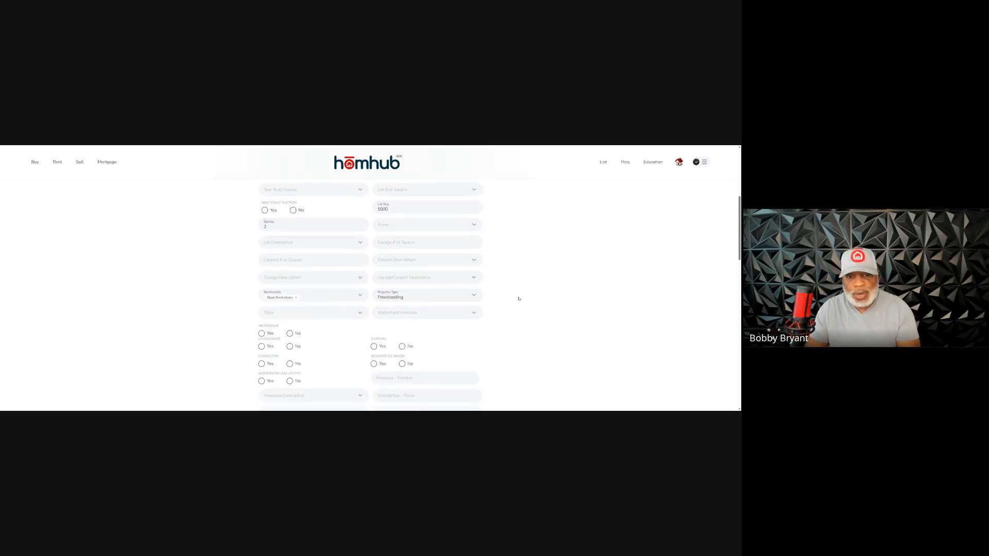
scroll(519, 298, down, 1)
scroll(518, 298, down, 1)
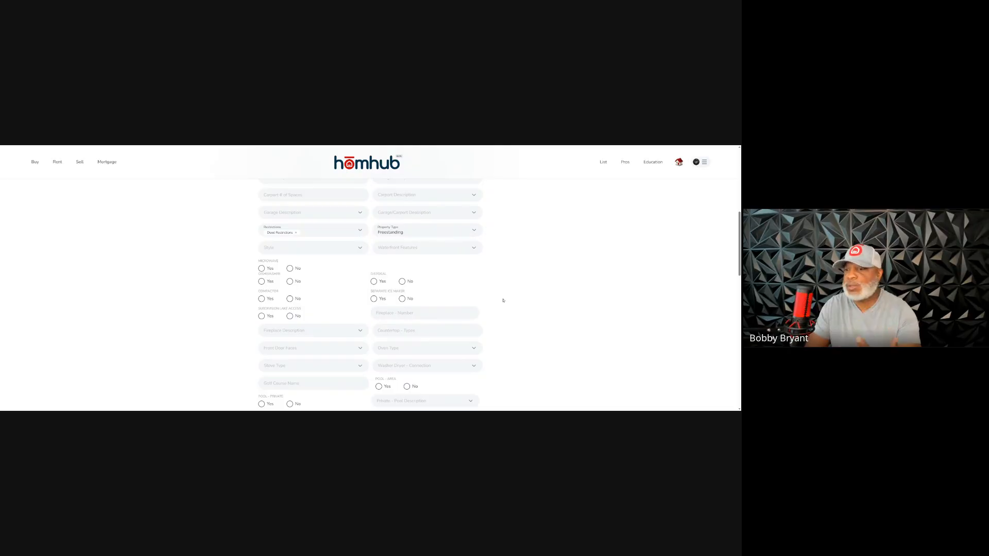
scroll(503, 302, down, 2)
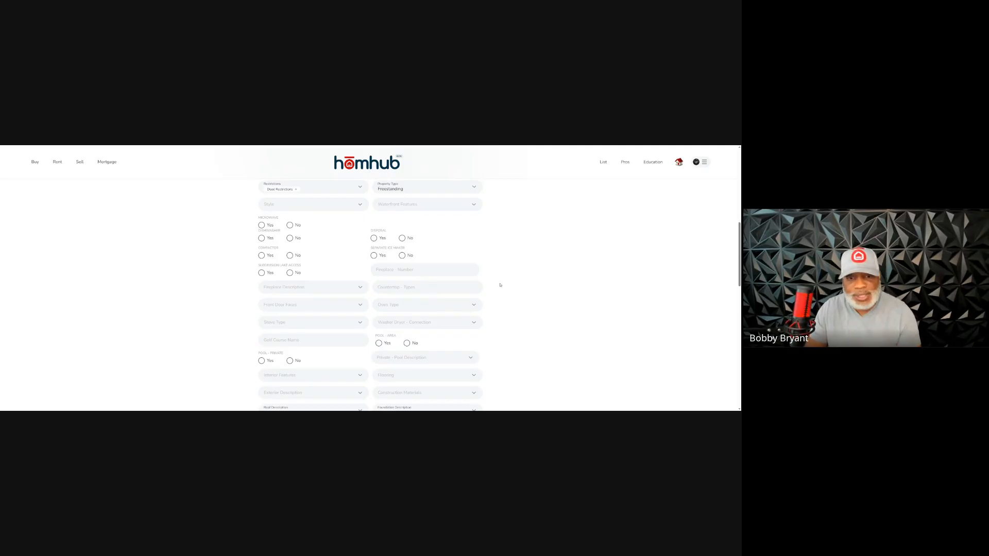
scroll(527, 294, down, 2)
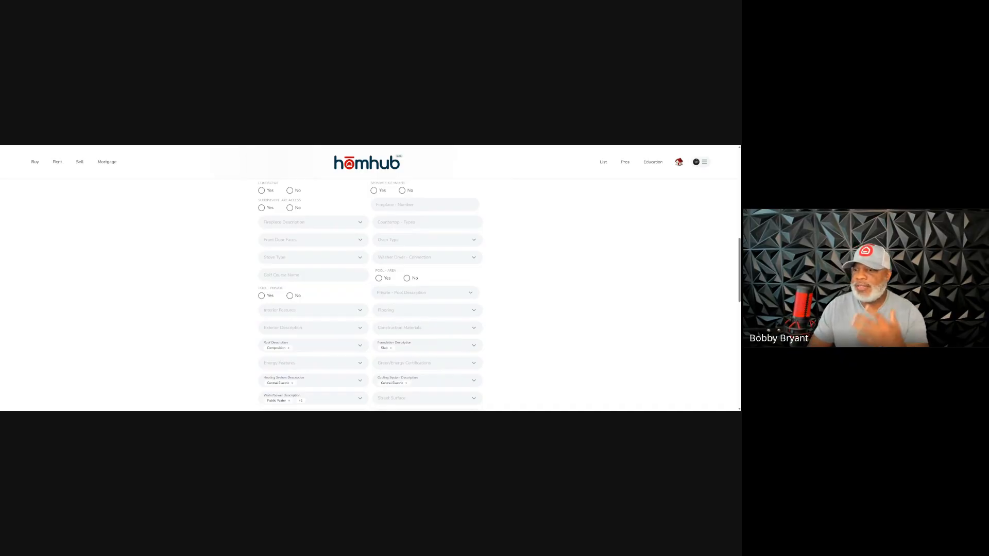
scroll(525, 297, down, 1)
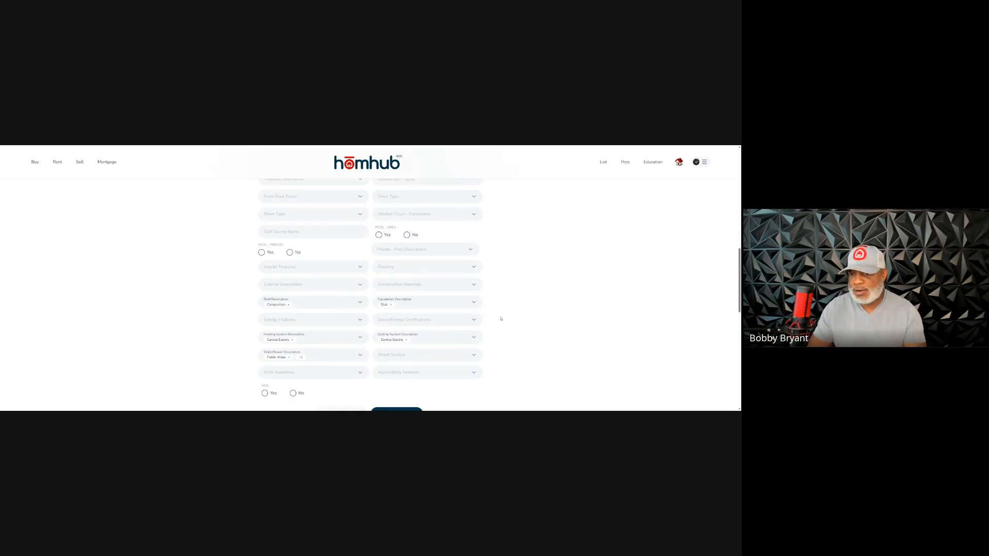
click(470, 355)
scroll(513, 345, down, 2)
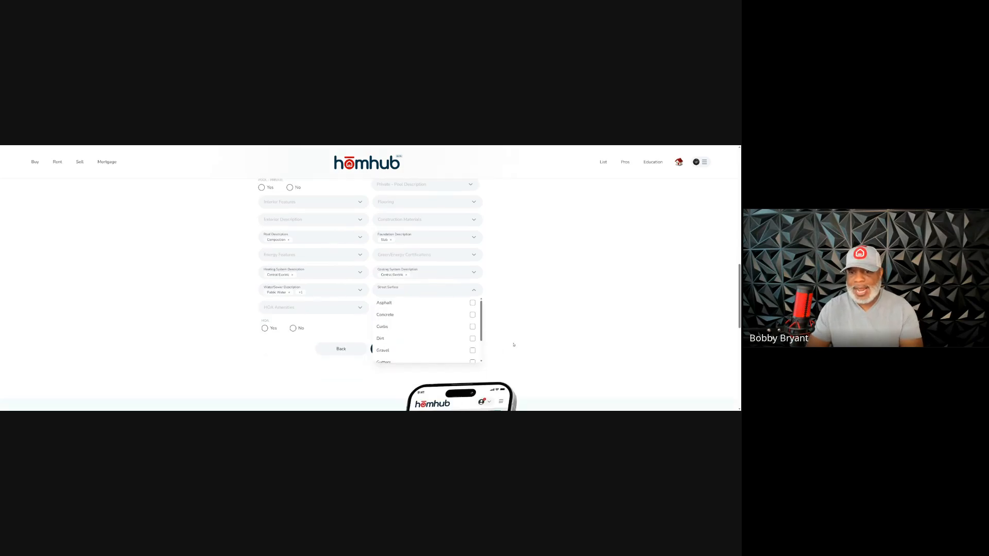
click(519, 262)
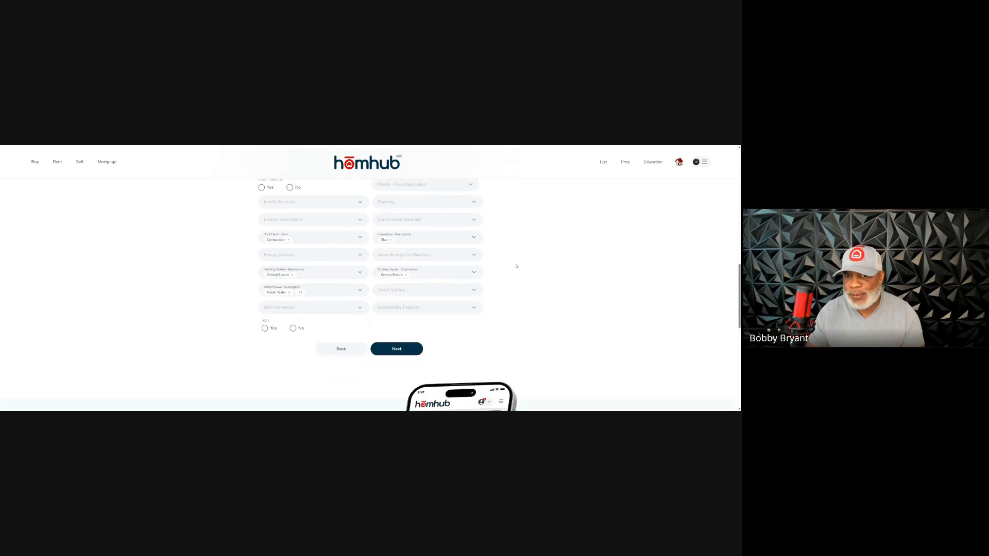
Continue to the room description and enter 4 bedrooms, 2 full baths and 1 half bath
click(400, 350)
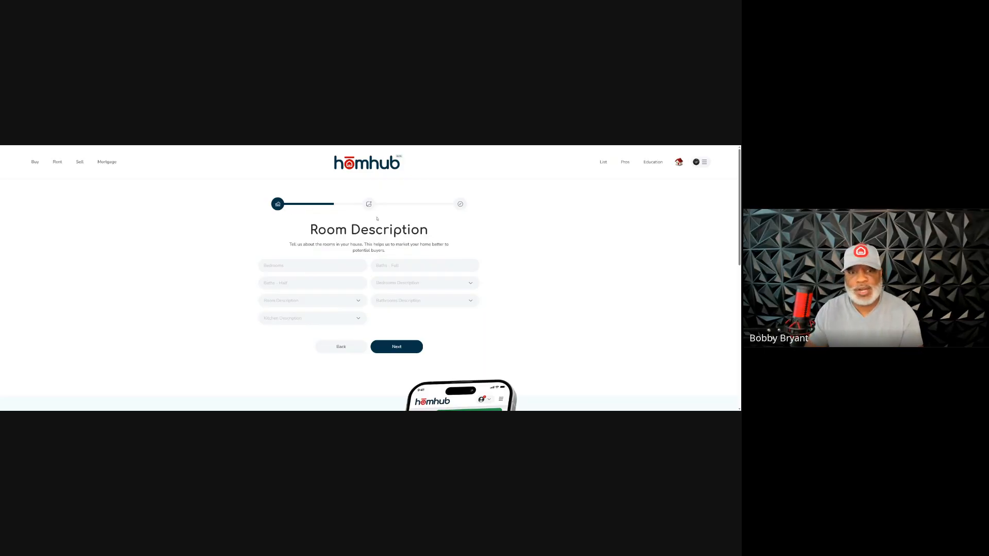
click(337, 266)
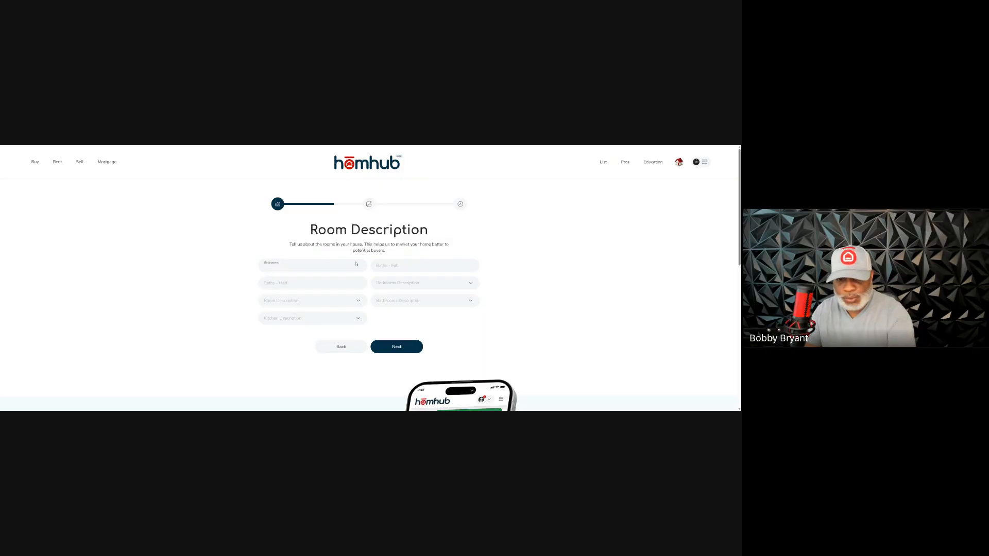
click(401, 269)
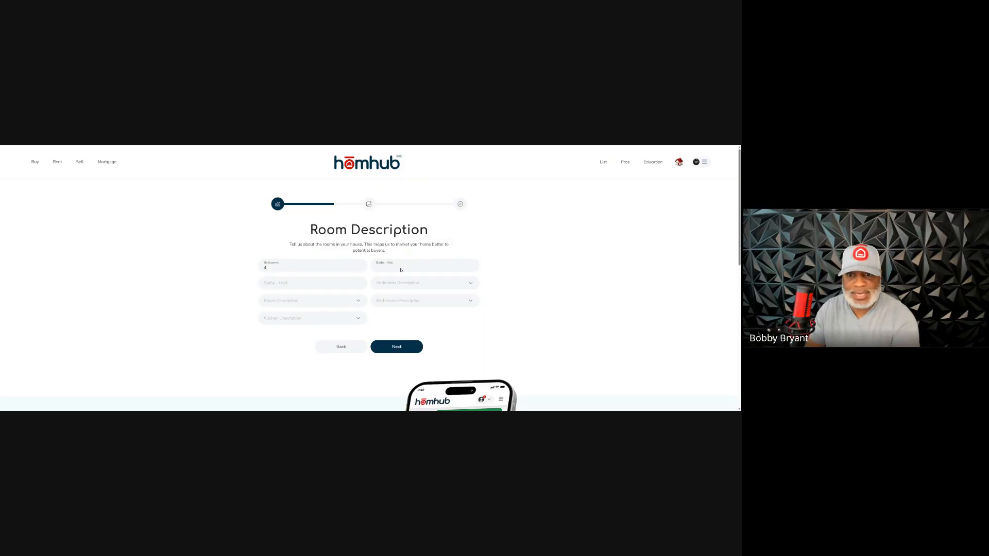
click(331, 283)
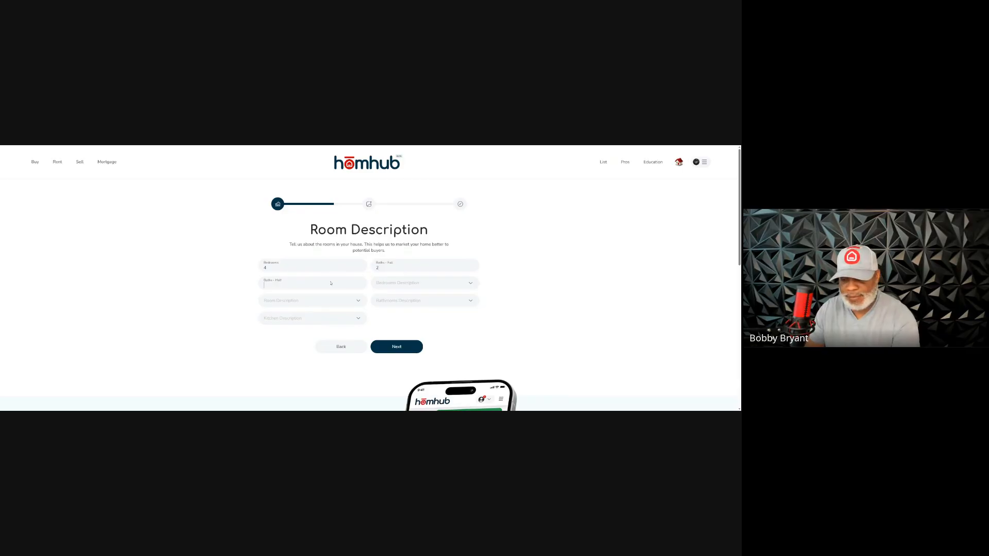
scroll(384, 281, down, 1)
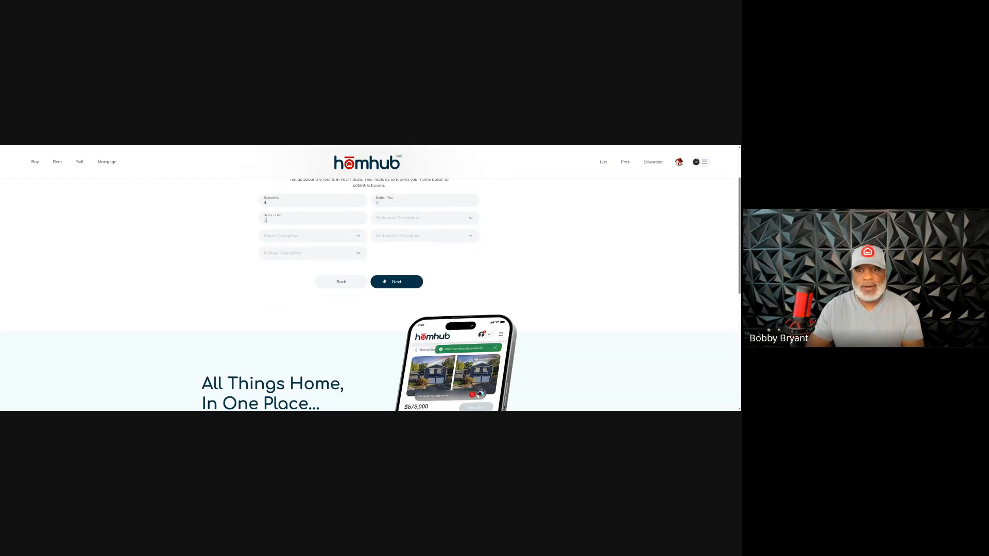
Select All Bedrooms Up as the bedroom description and continue to the listing duration
click(470, 219)
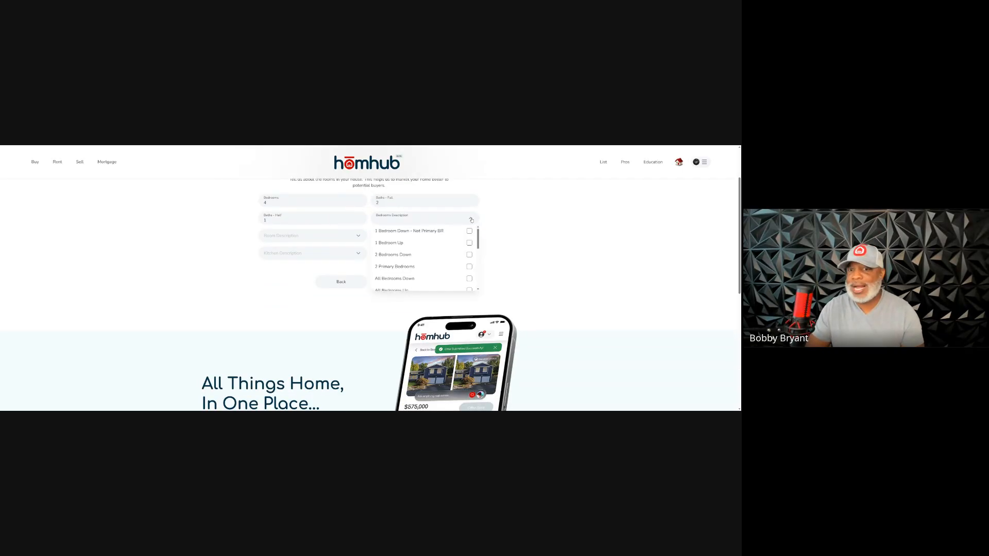
scroll(461, 267, down, 1)
scroll(460, 268, down, 1)
click(469, 248)
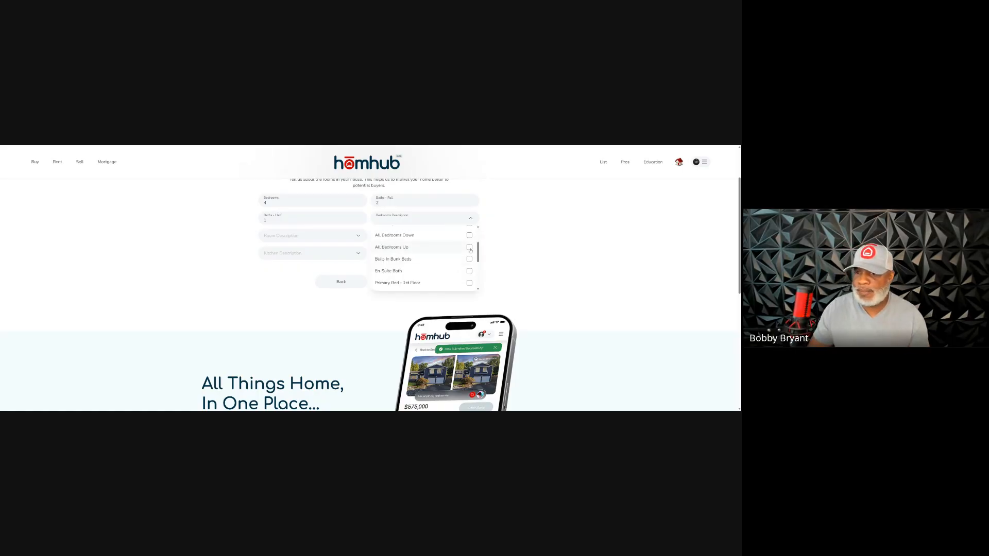
click(513, 239)
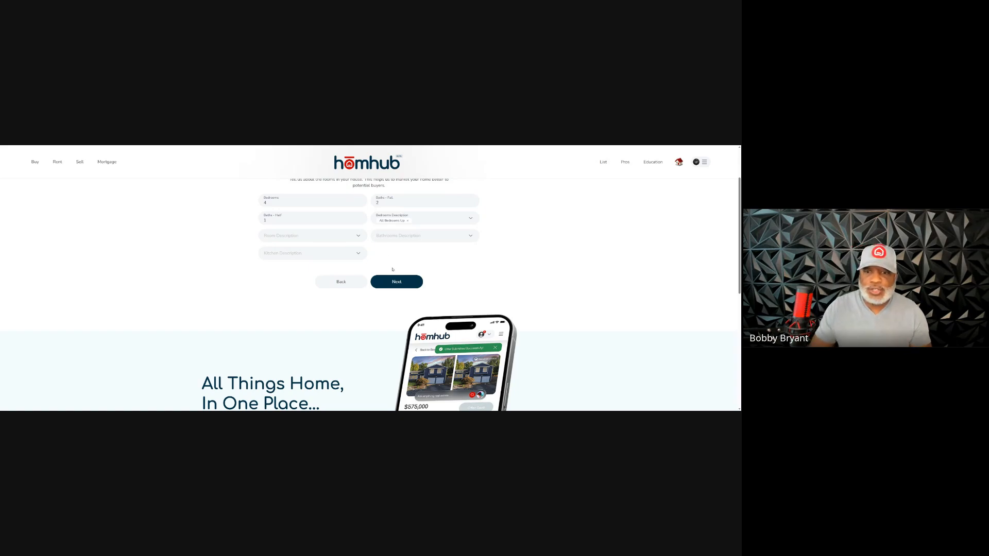
click(398, 283)
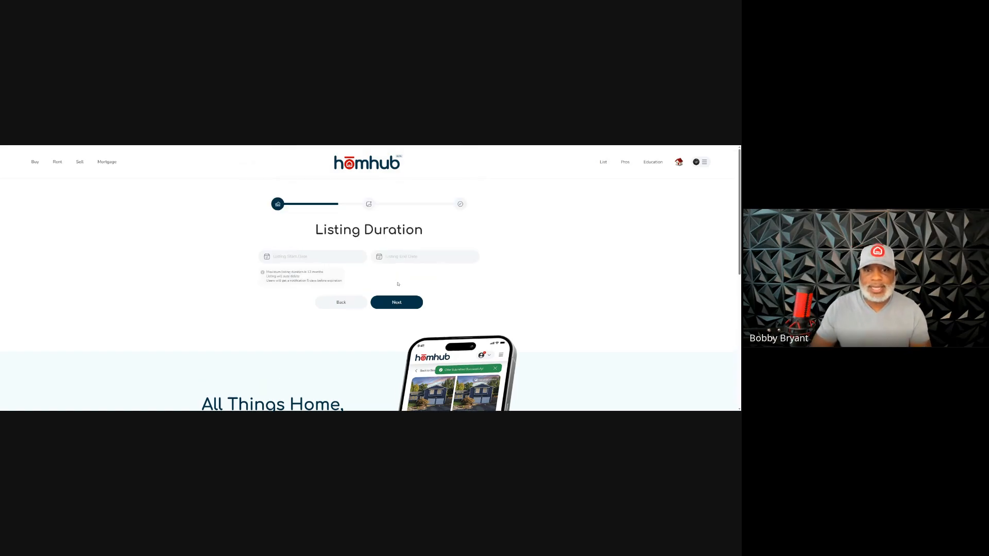
Set the listing to start on 07/19/2026 and end on 08/30/2026, and continue to the financial information
click(325, 261)
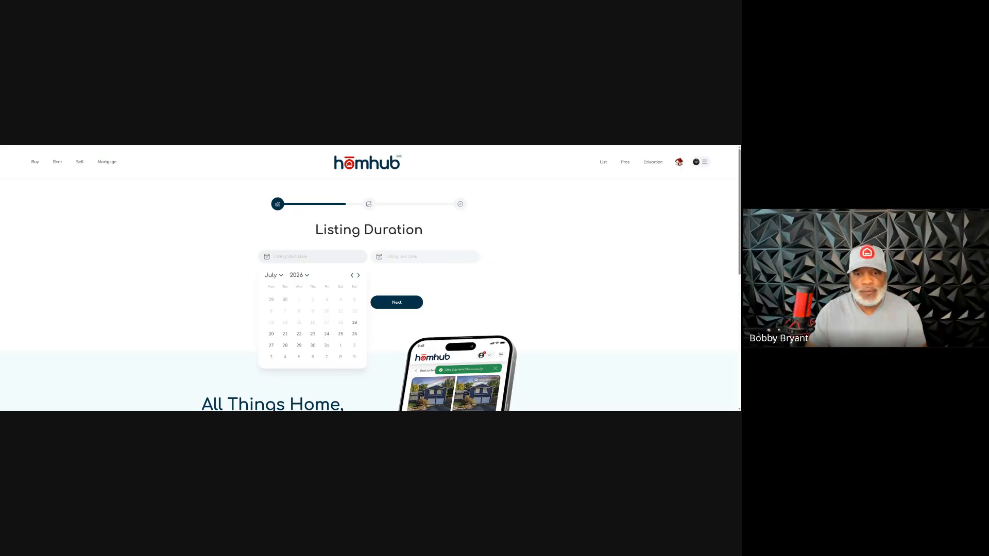
click(355, 323)
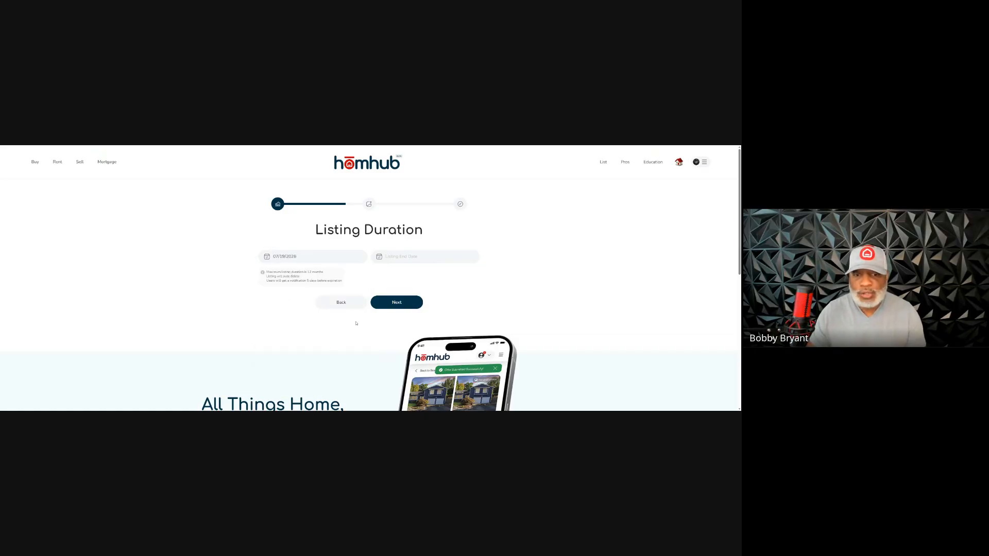
click(405, 259)
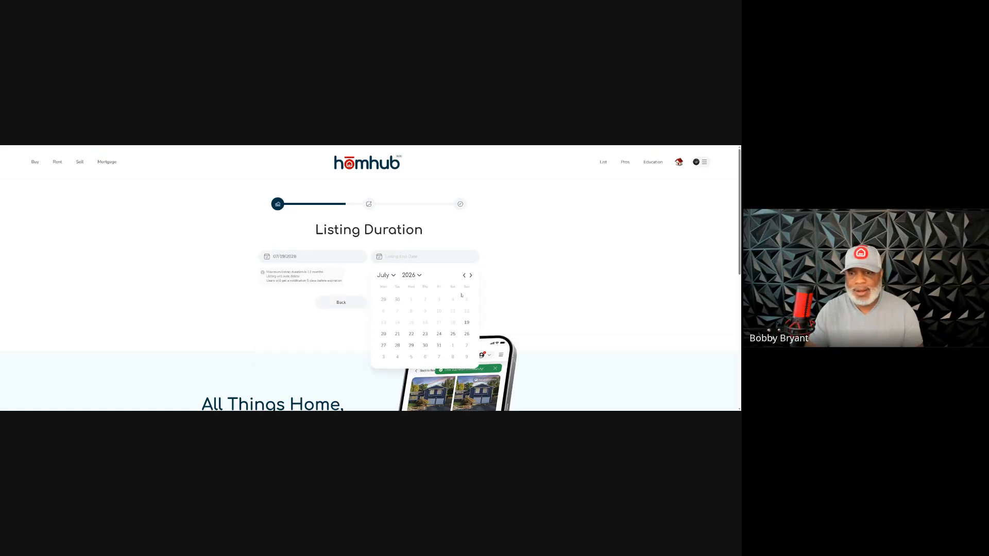
click(470, 276)
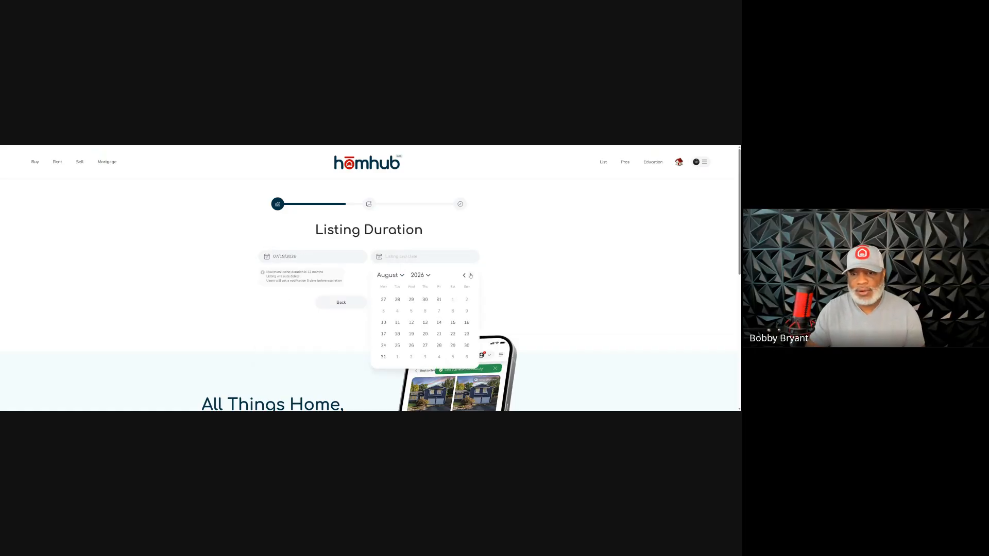
click(467, 345)
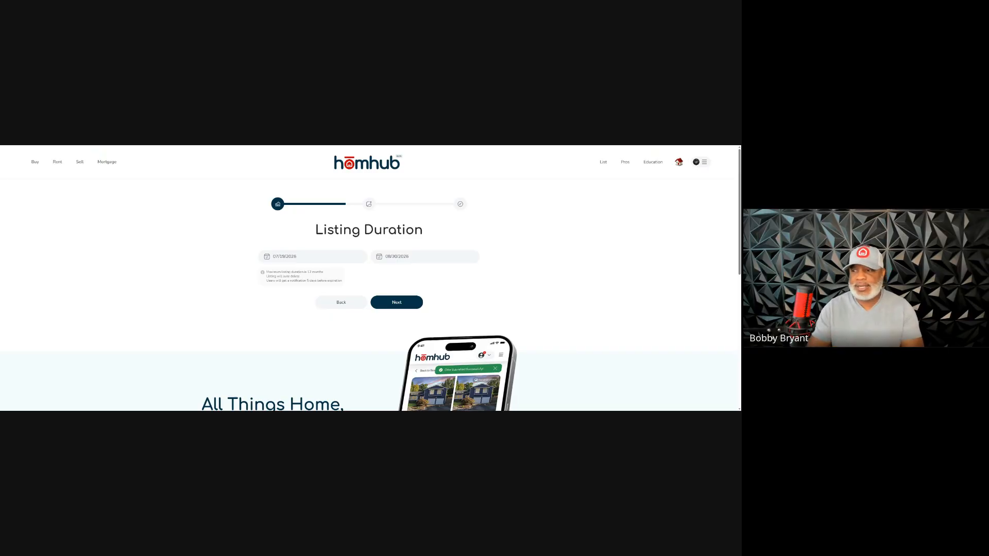
click(398, 306)
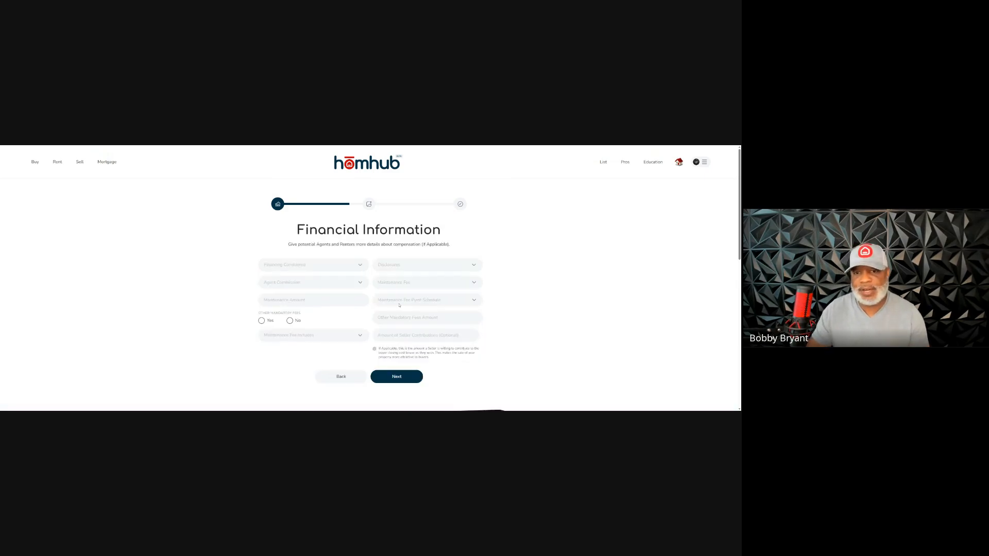
Select Cash Sale and several further financing types as the financing considered
click(361, 267)
click(358, 313)
scroll(358, 313, down, 1)
click(358, 303)
click(358, 328)
scroll(360, 322, down, 3)
click(359, 333)
click(455, 260)
Select Seller Disclosure as the disclosure for the listing
click(476, 266)
scroll(452, 303, down, 4)
scroll(451, 303, down, 2)
click(452, 303)
click(535, 269)
Set the agent commission to Negotiable and continue to the document uploads
click(361, 284)
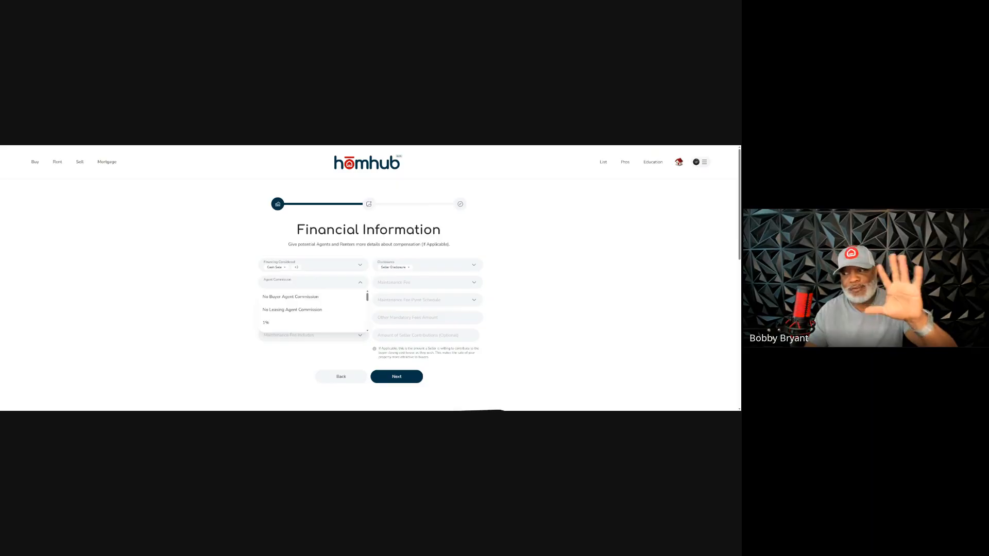
scroll(346, 300, down, 2)
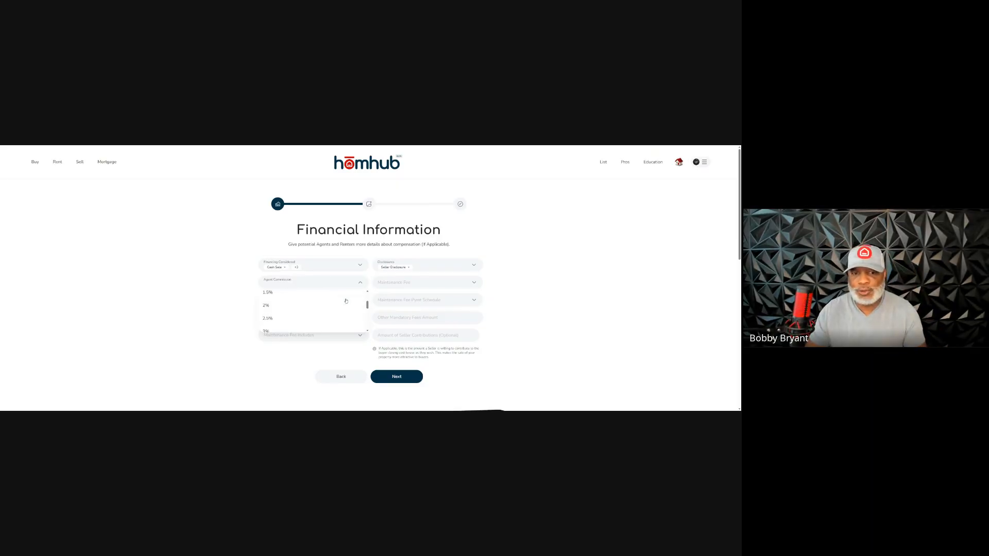
scroll(346, 300, down, 2)
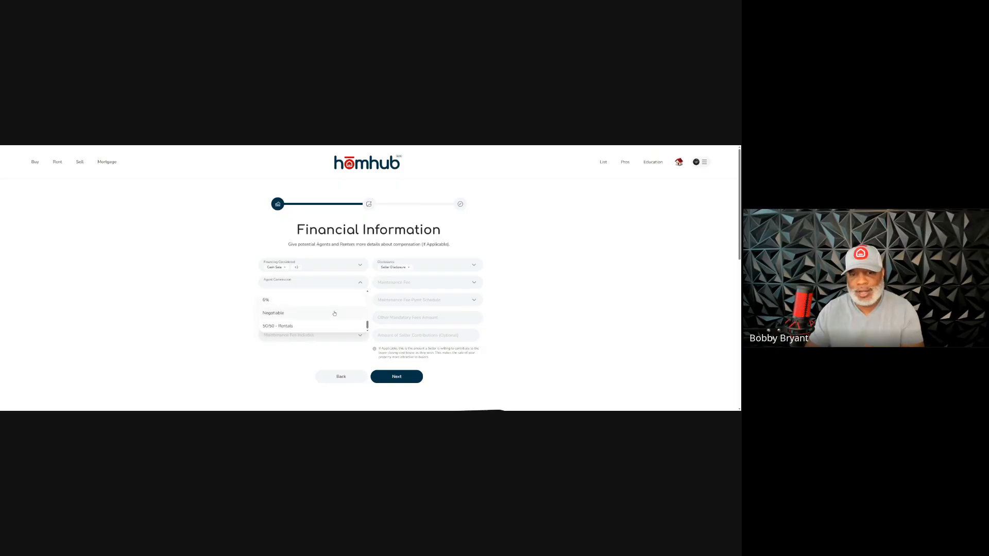
click(348, 310)
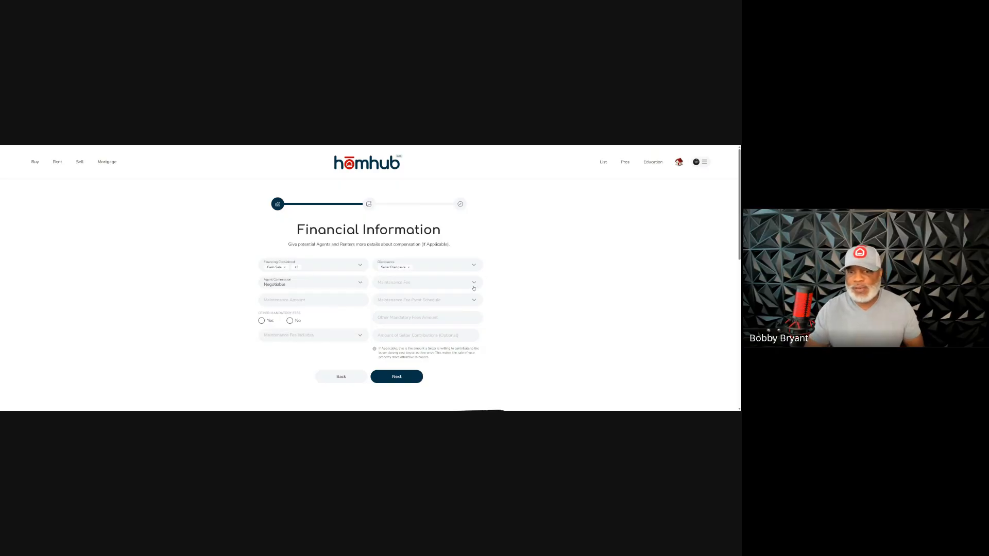
click(401, 377)
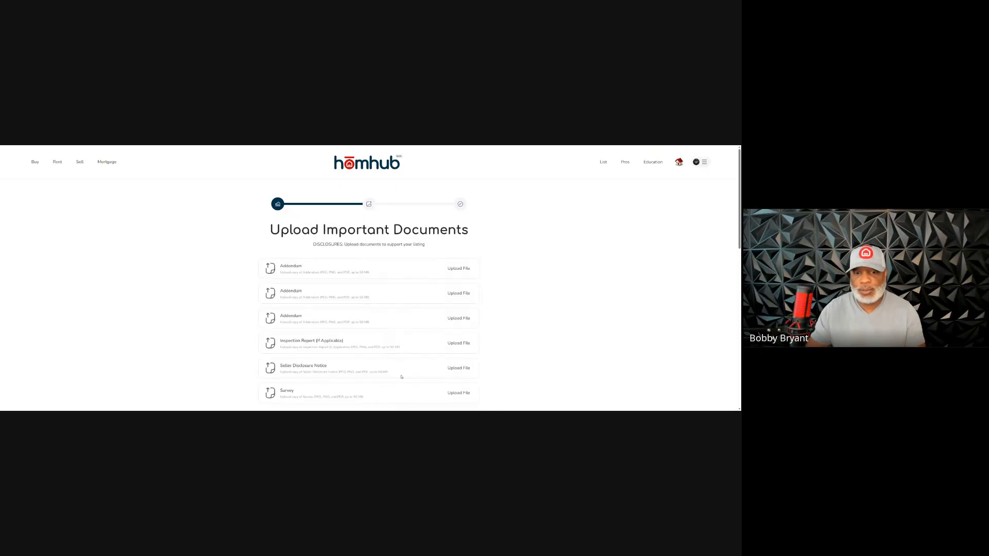
Look over the supporting document slots, skip the uploads and continue to the property photos
scroll(402, 373, down, 3)
scroll(403, 361, up, 2)
scroll(403, 356, up, 1)
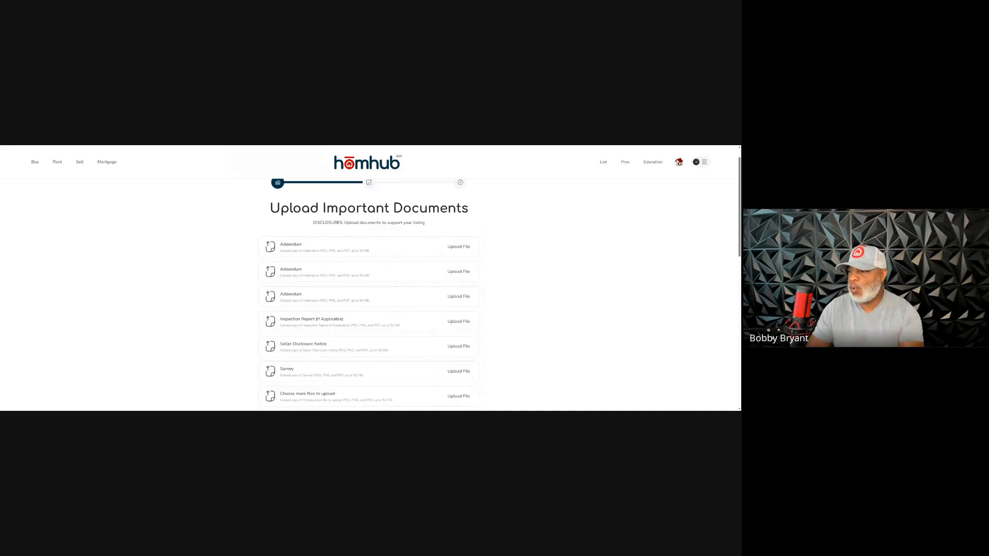
scroll(500, 311, down, 2)
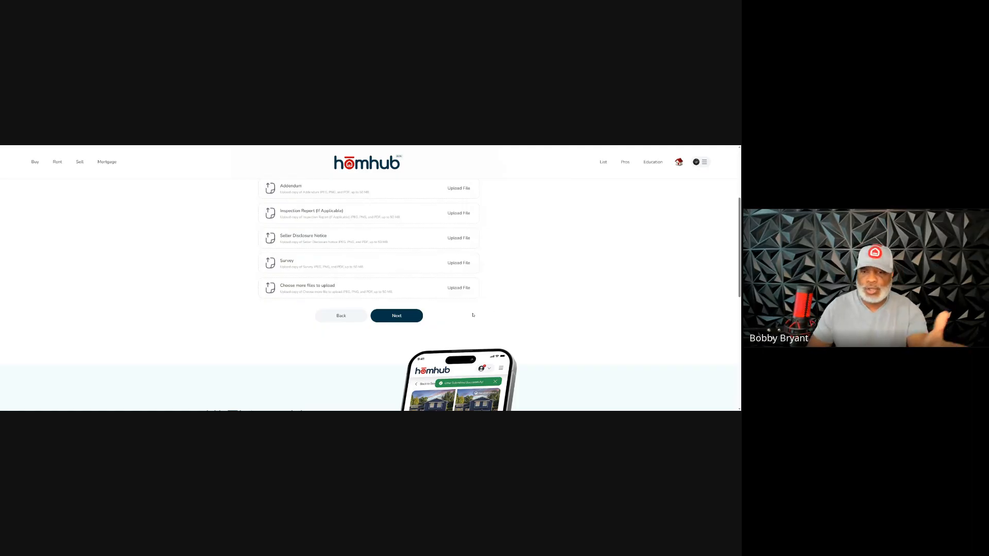
click(396, 316)
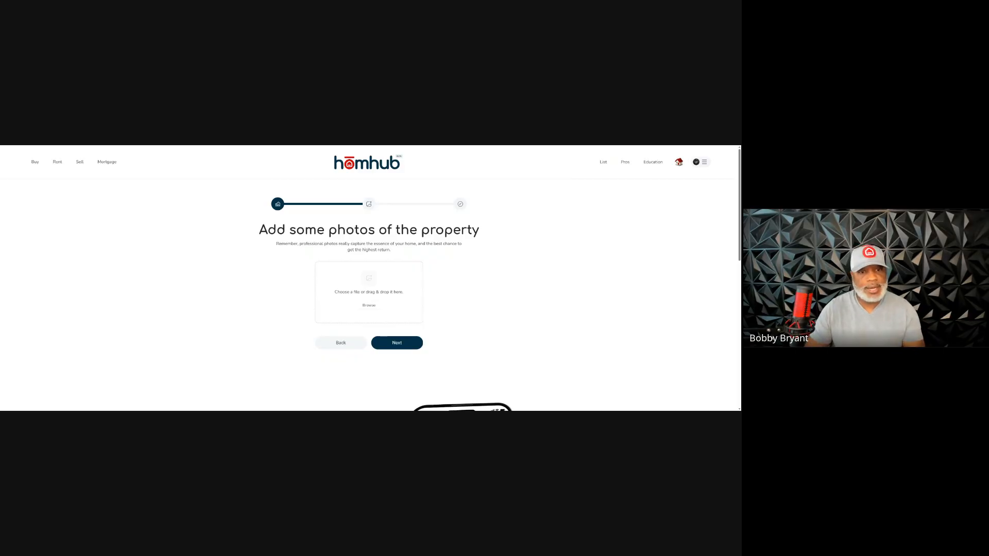
Upload five interior photos of the property and look over their arrangement in the gallery
click(237, 256)
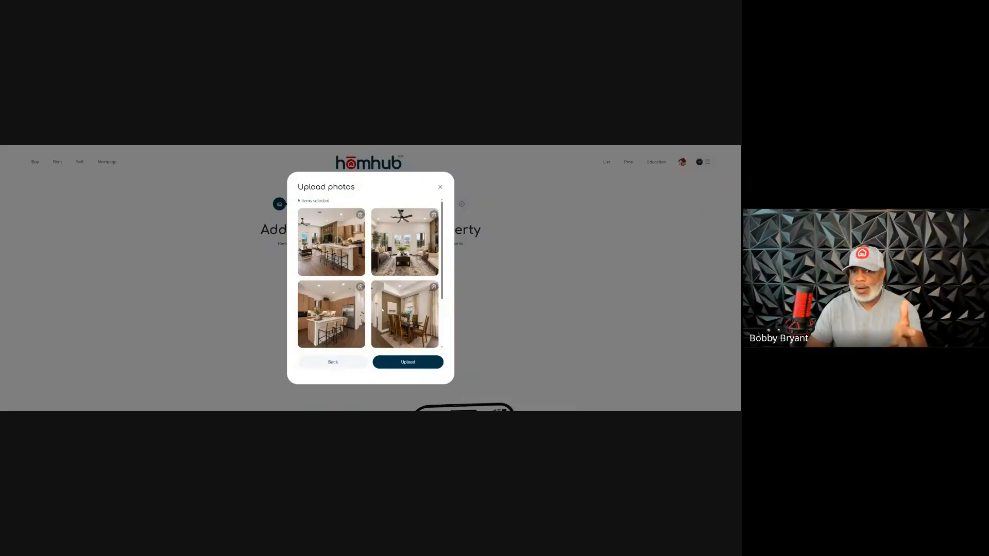
click(407, 363)
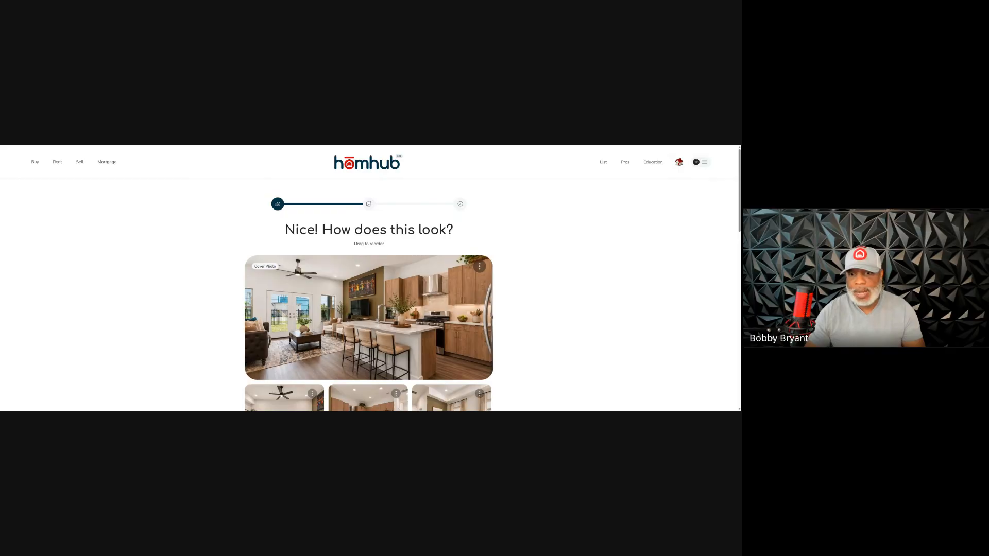
scroll(504, 283, down, 3)
scroll(510, 288, up, 1)
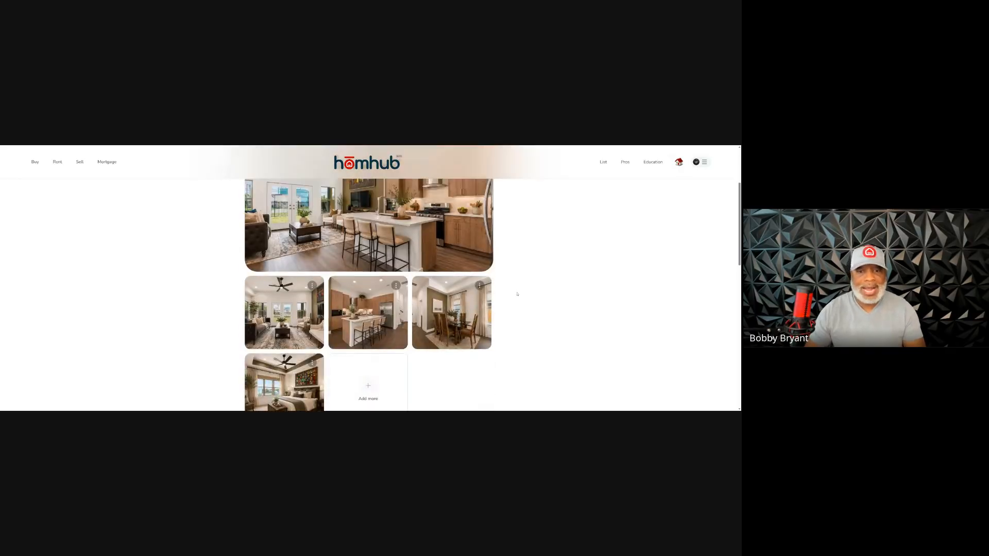
scroll(517, 295, down, 1)
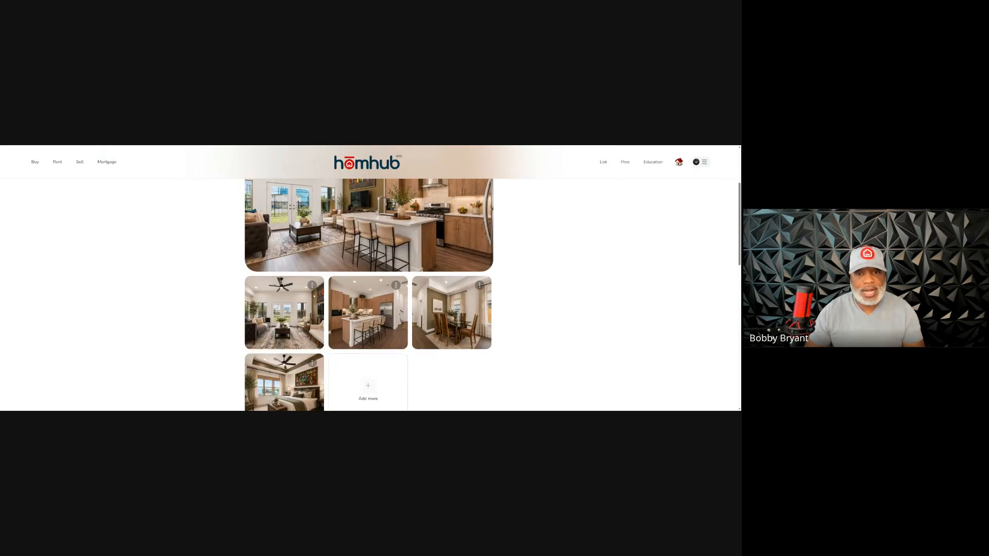
Make the living room photo the cover, order the rest as open kitchen, bedroom, dining room and kitchen island, and continue to photo labelling
click(312, 287)
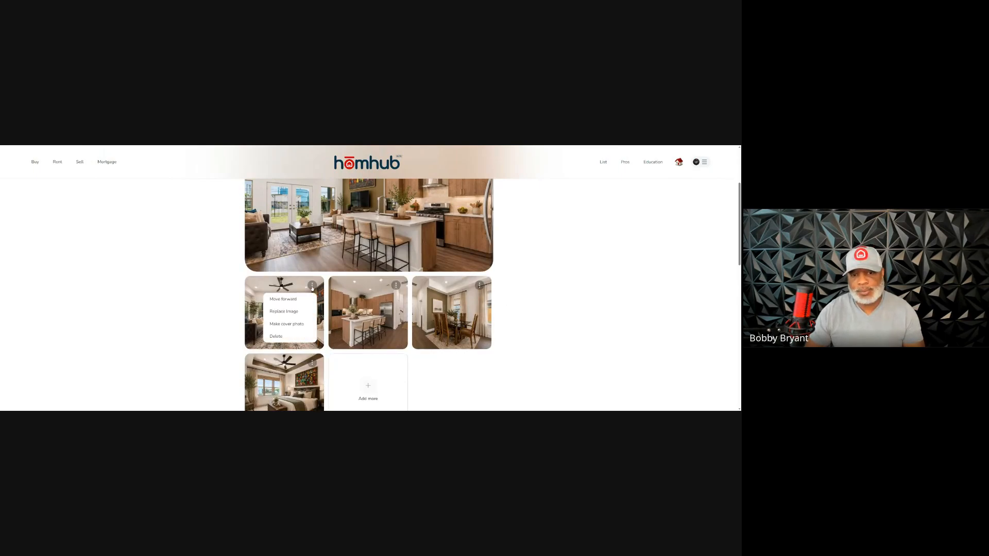
click(287, 324)
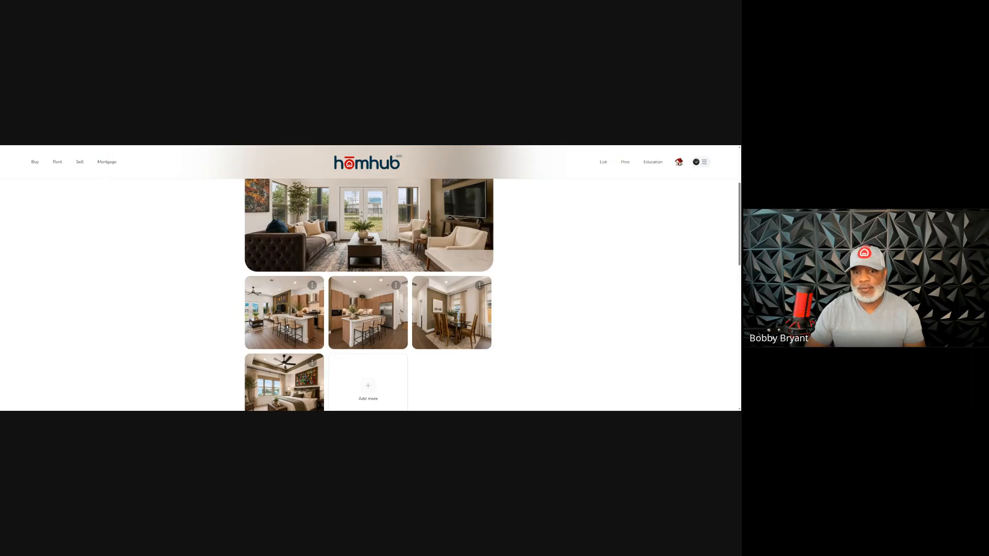
drag(423, 315, 346, 318)
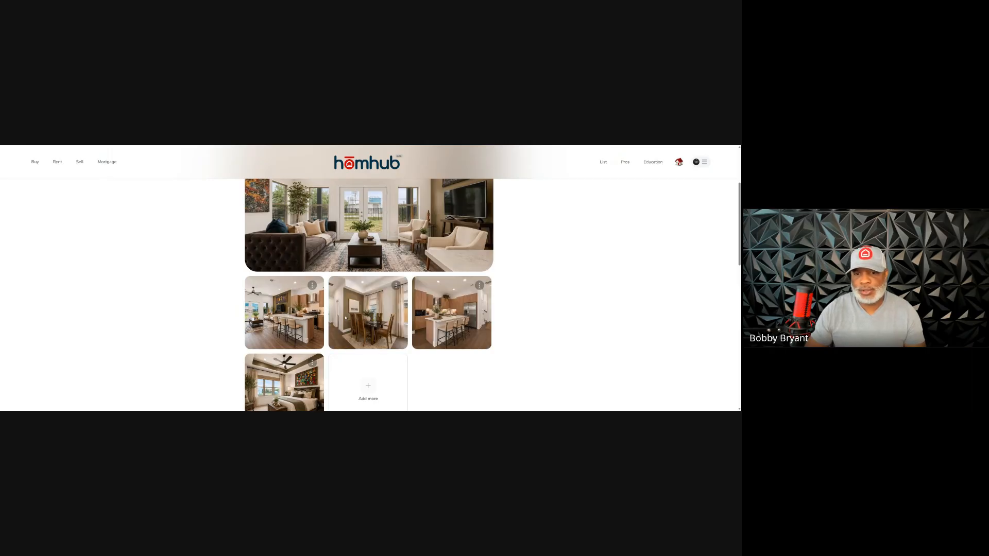
drag(306, 356, 347, 306)
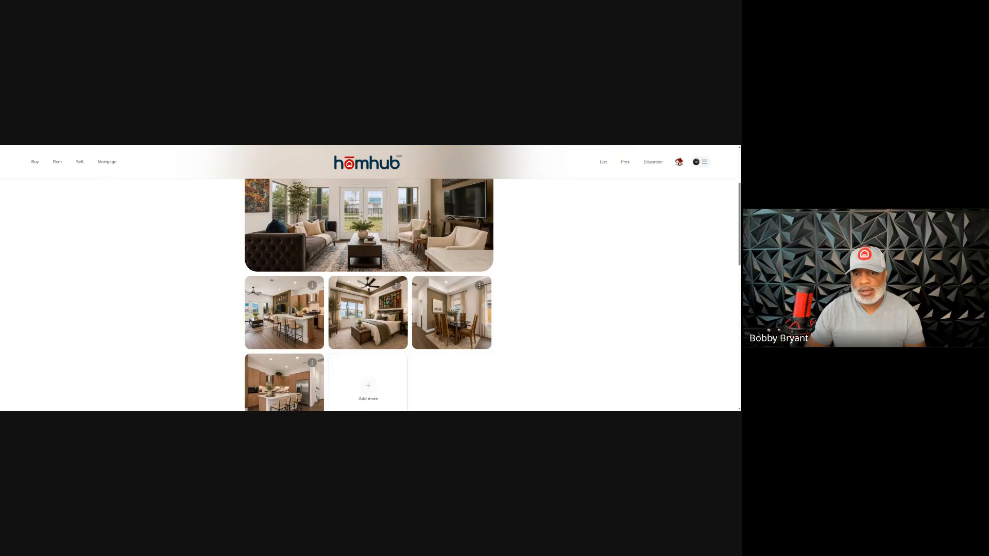
drag(415, 305, 357, 319)
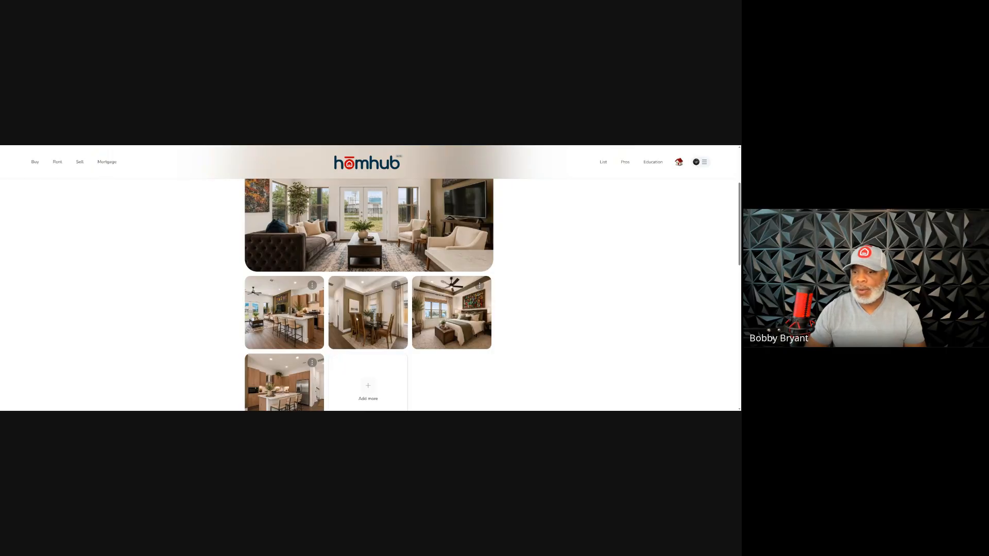
drag(431, 317, 355, 319)
scroll(349, 322, down, 3)
click(384, 340)
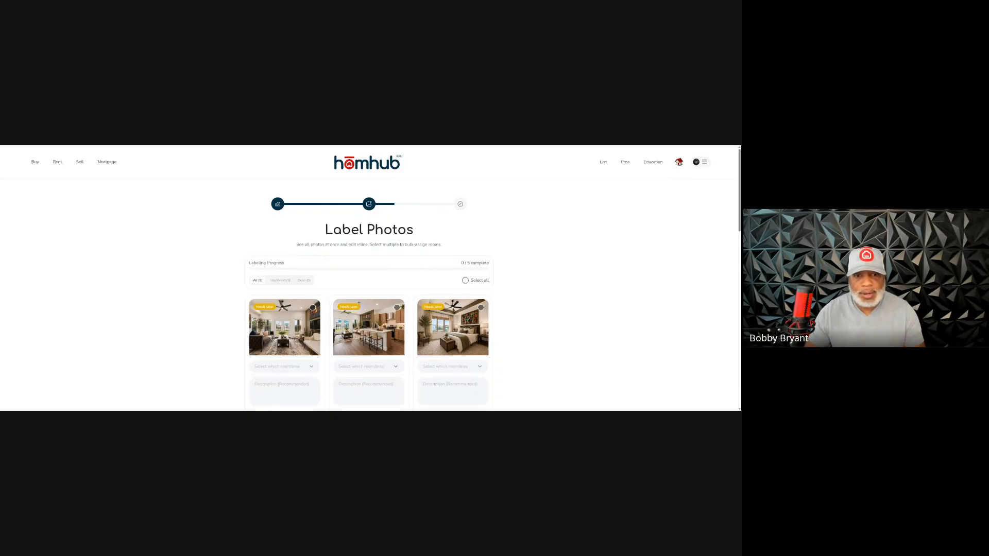
Label the cover photo as Living Room with the description "This home has high ceilings and wood floors."
scroll(255, 320, down, 2)
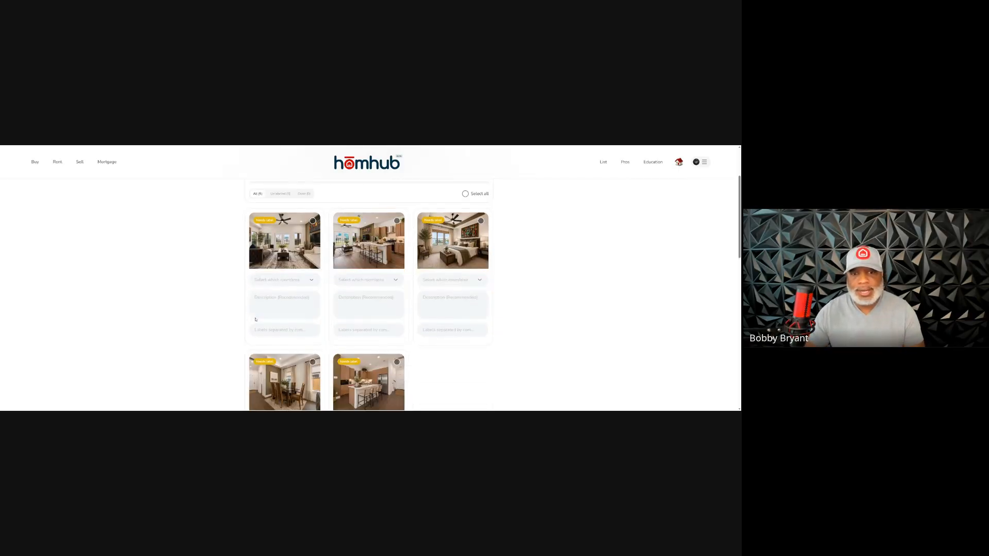
click(312, 282)
scroll(296, 301, down, 2)
scroll(297, 301, up, 2)
click(277, 296)
click(254, 300)
text(Th)
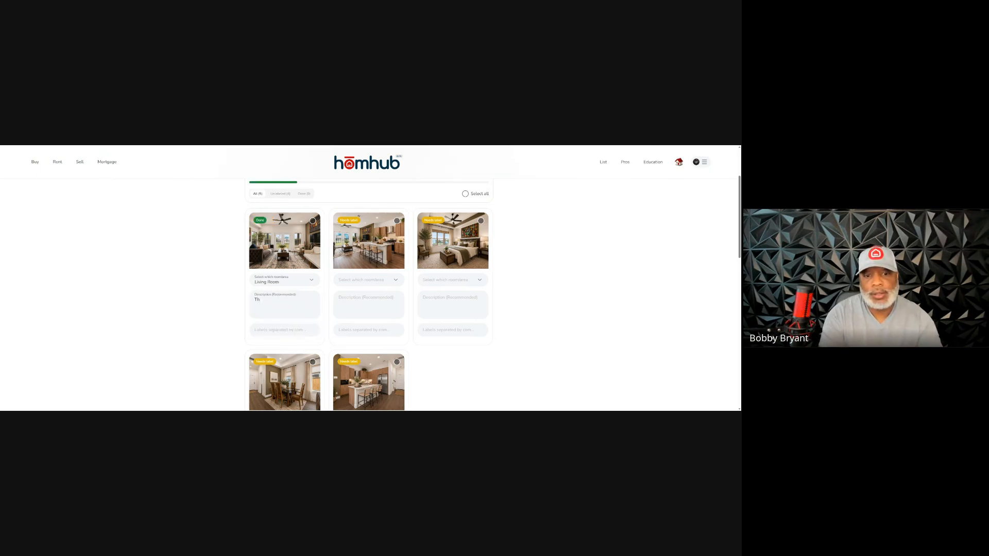
text(is home)
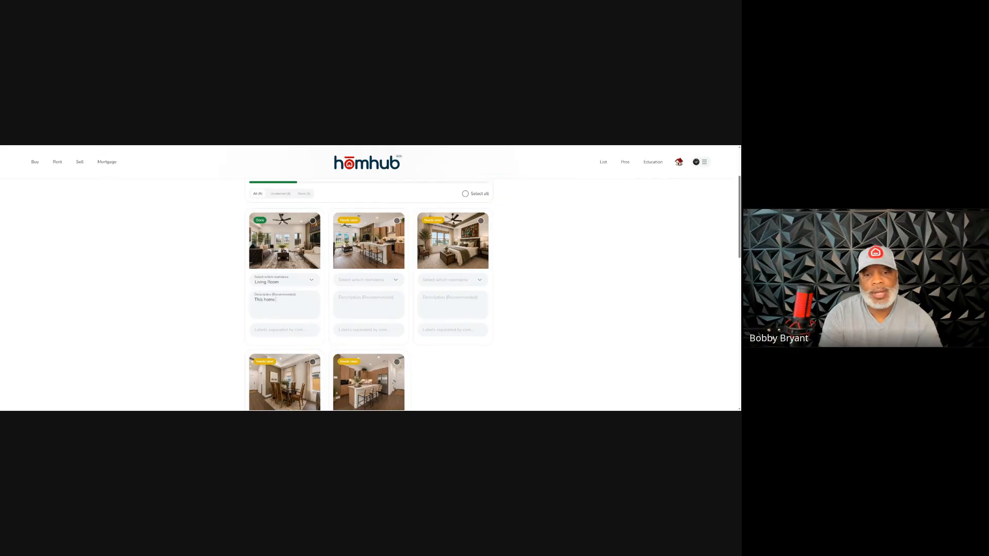
text( has high ceilings and)
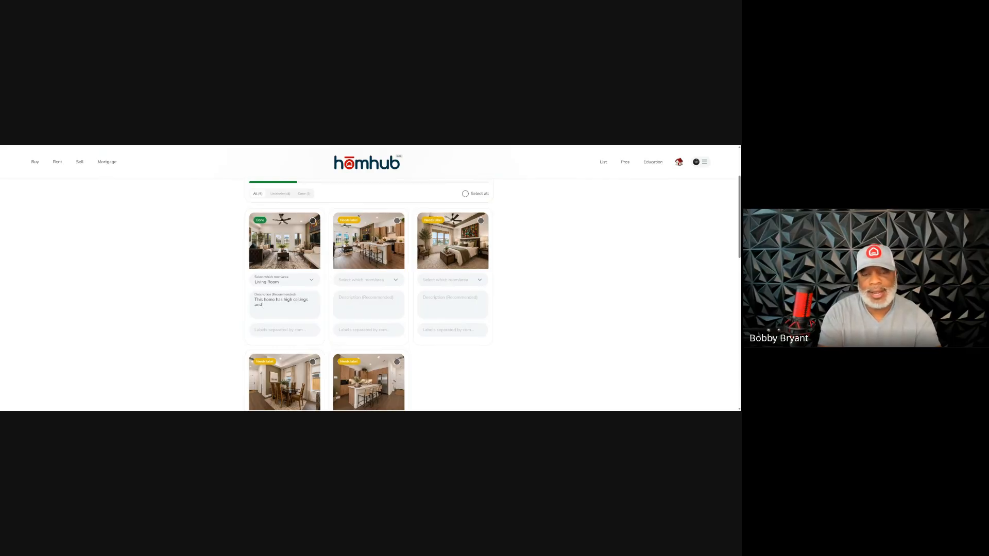
text(floors.)
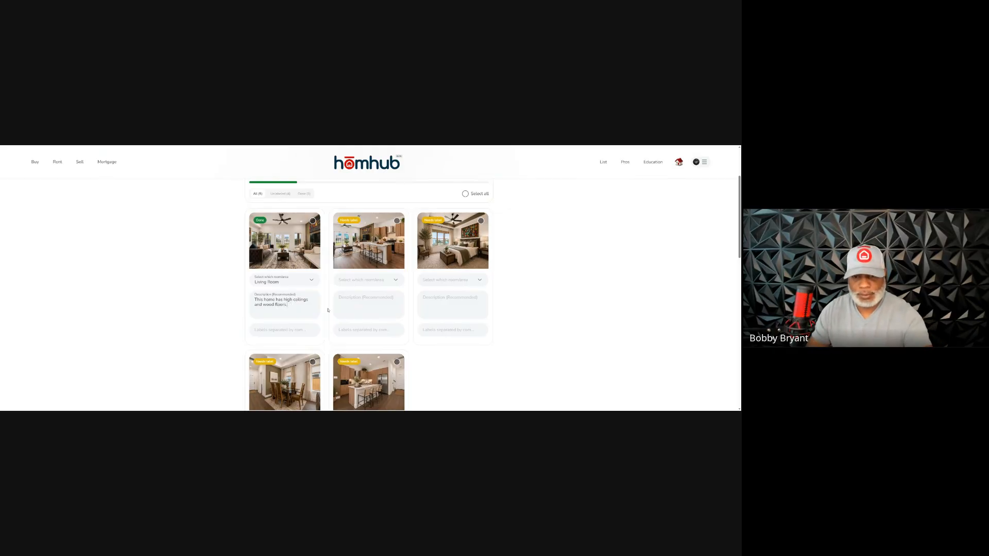
Label the second photo as Kitchen with the description "Open kitchen concept awesome for entertainment."
click(396, 280)
scroll(378, 304, down, 3)
scroll(378, 303, down, 4)
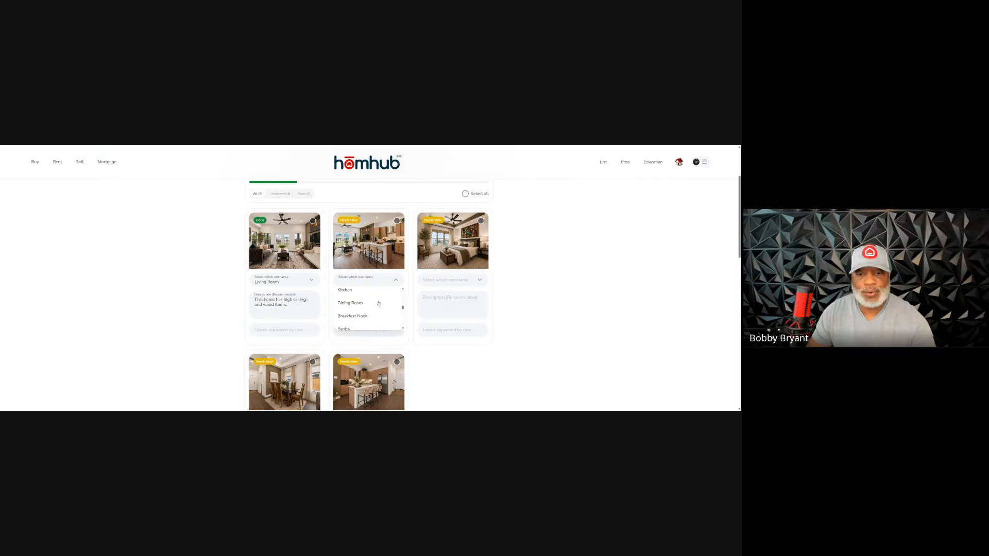
click(372, 291)
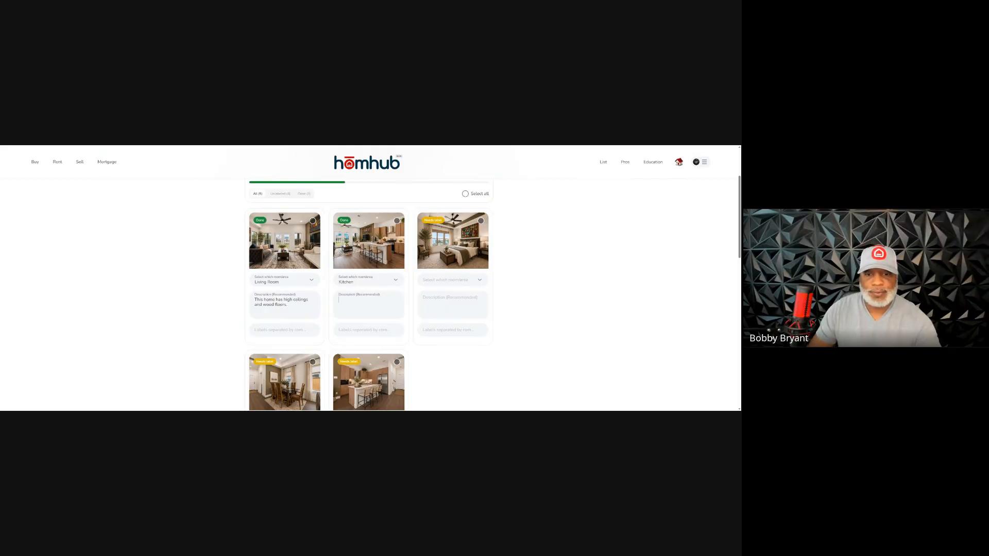
text(Open kitchen with )
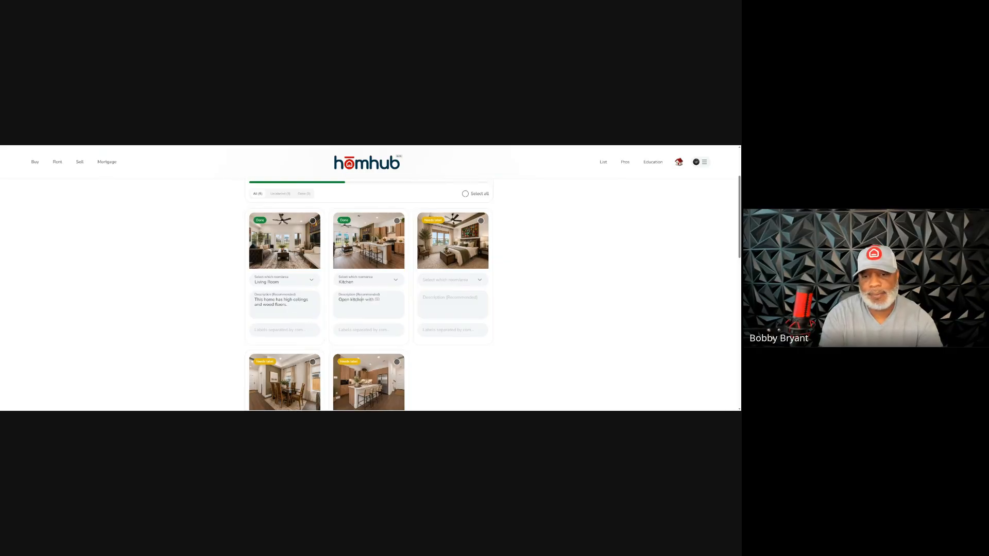
text(concep)
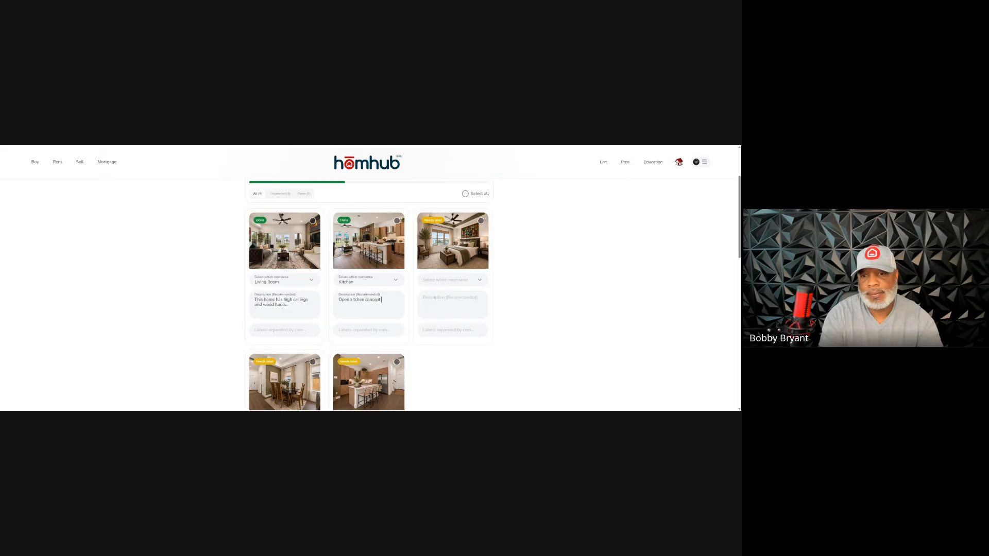
text(t awesome for entertaining)
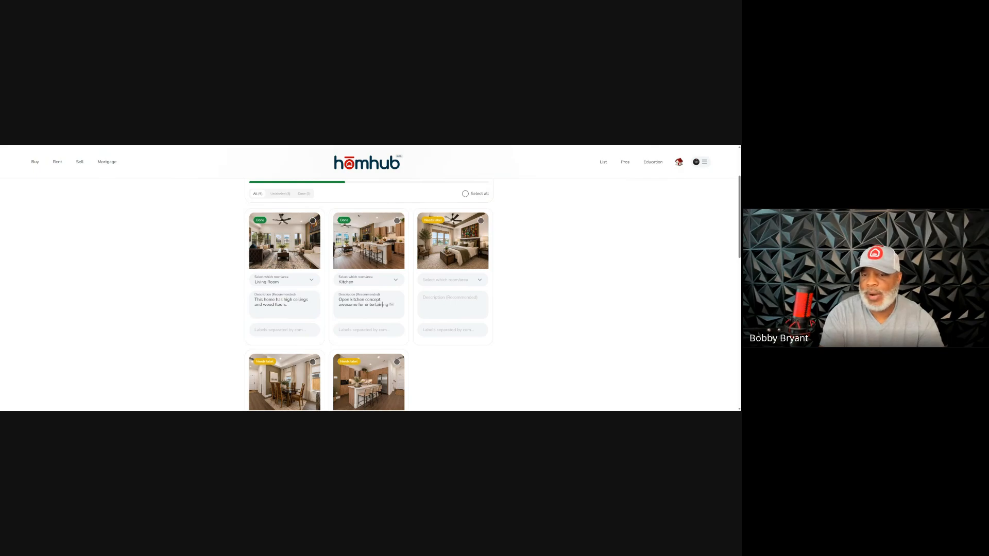
key(BackSpace)
key(BackSpace)
key(BackSpace)
text(ment.)
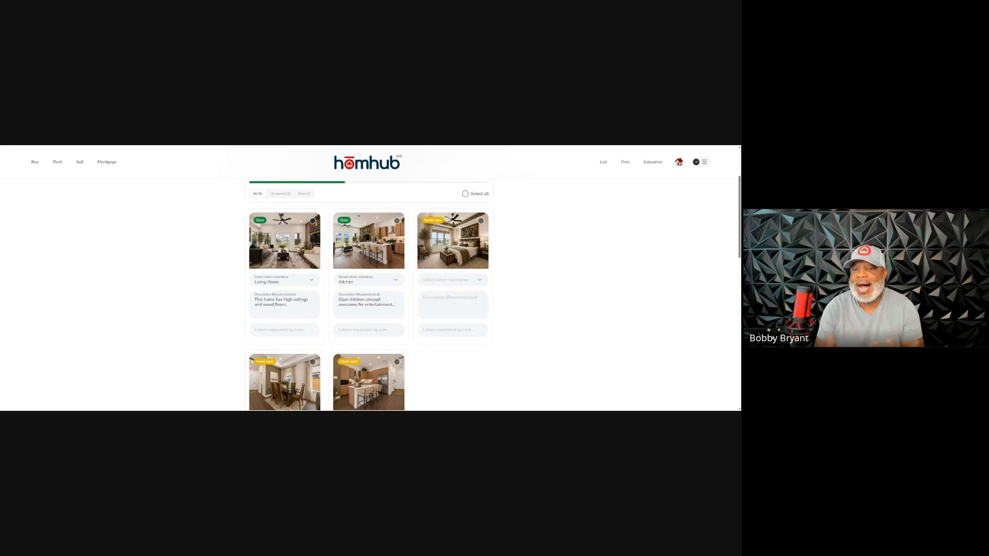
Leave the remaining photos unlabelled and skip the virtual tour URL to reach the price setting
scroll(539, 348, down, 4)
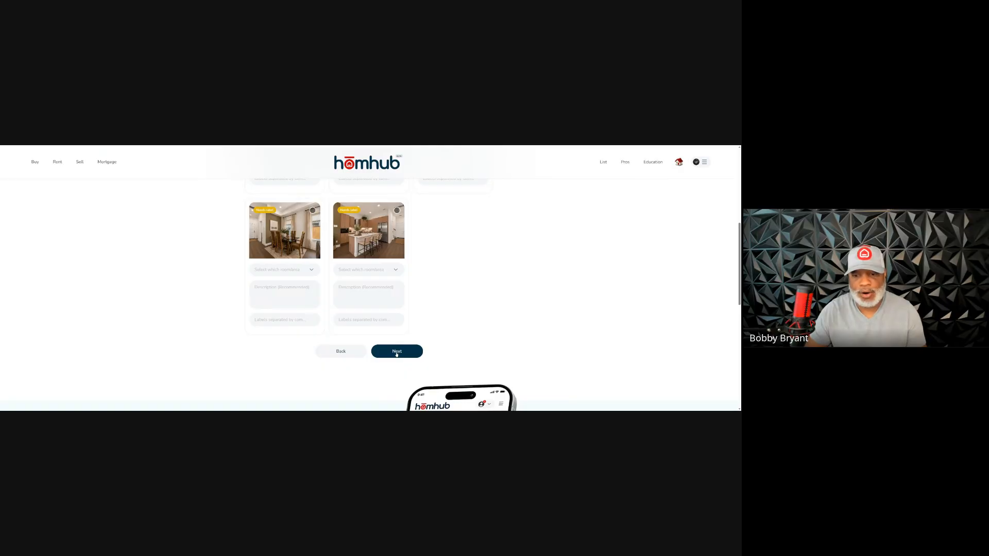
click(396, 352)
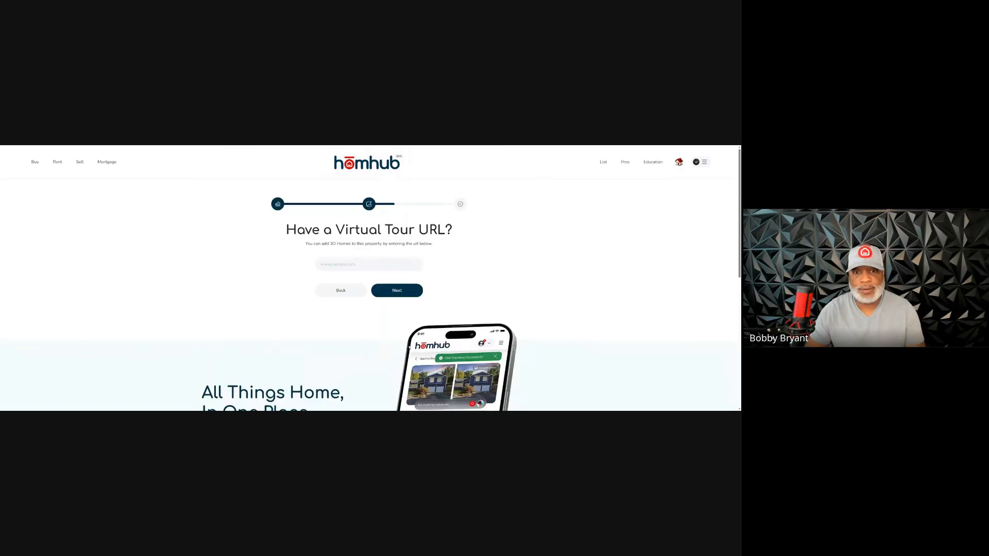
click(396, 294)
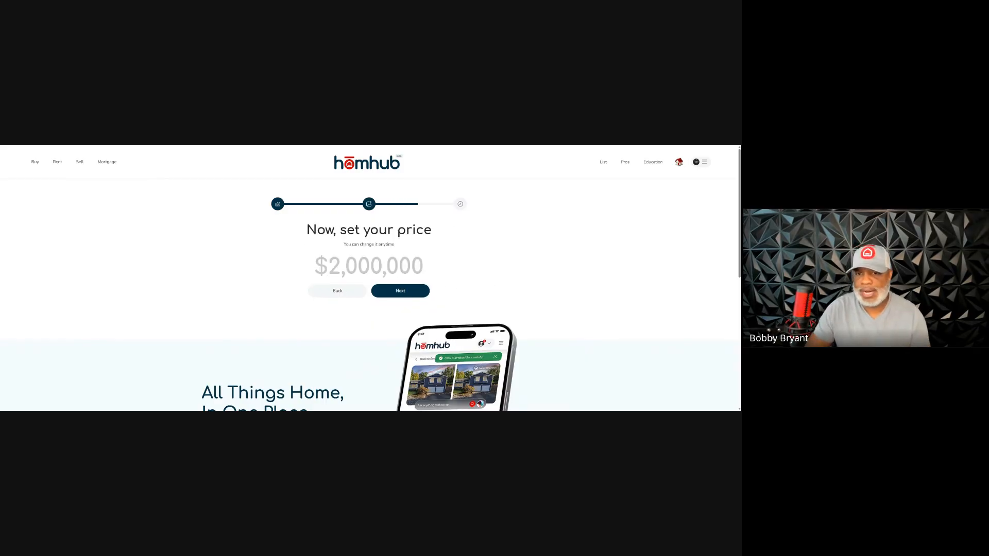
Set the listing price to $500,000 and continue to the open house schedule
text(50)
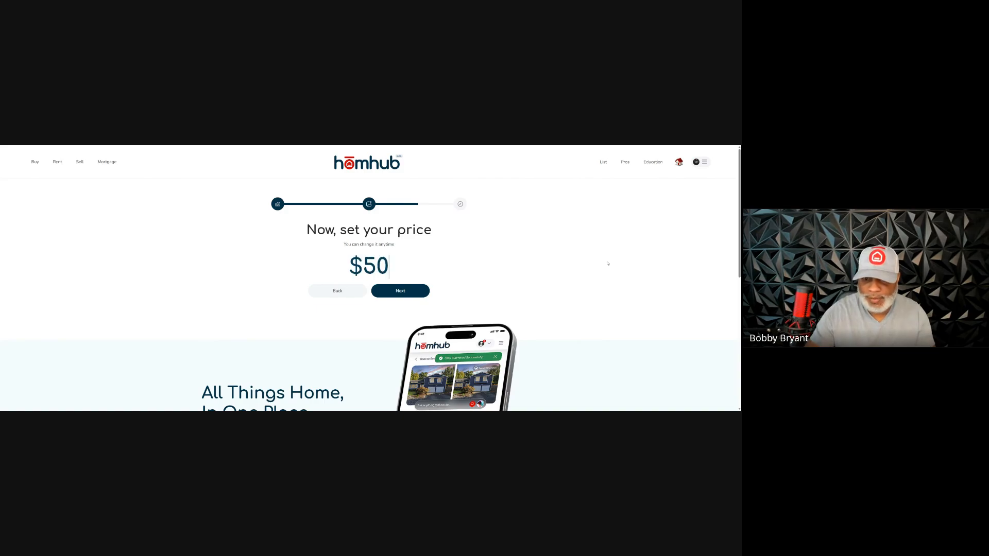
text(0,000)
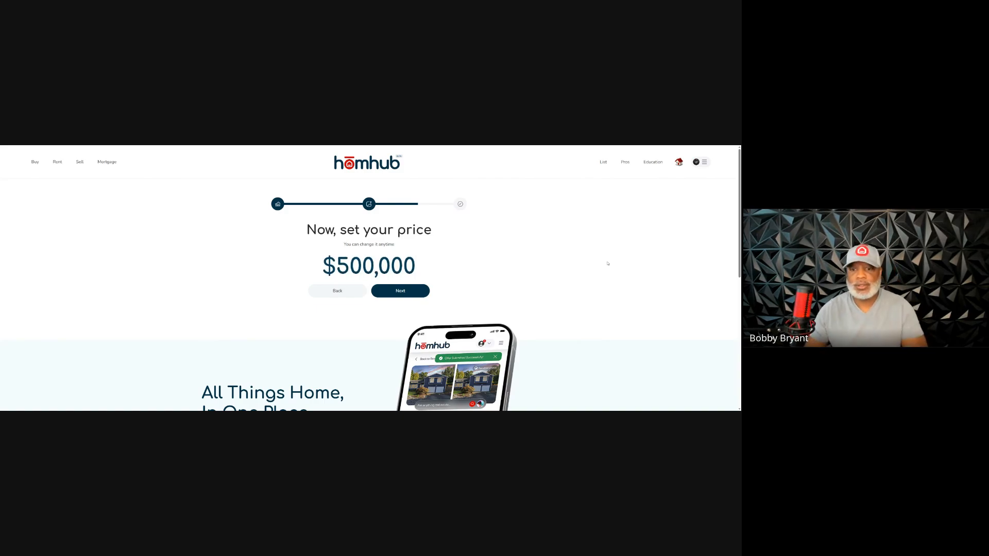
click(402, 292)
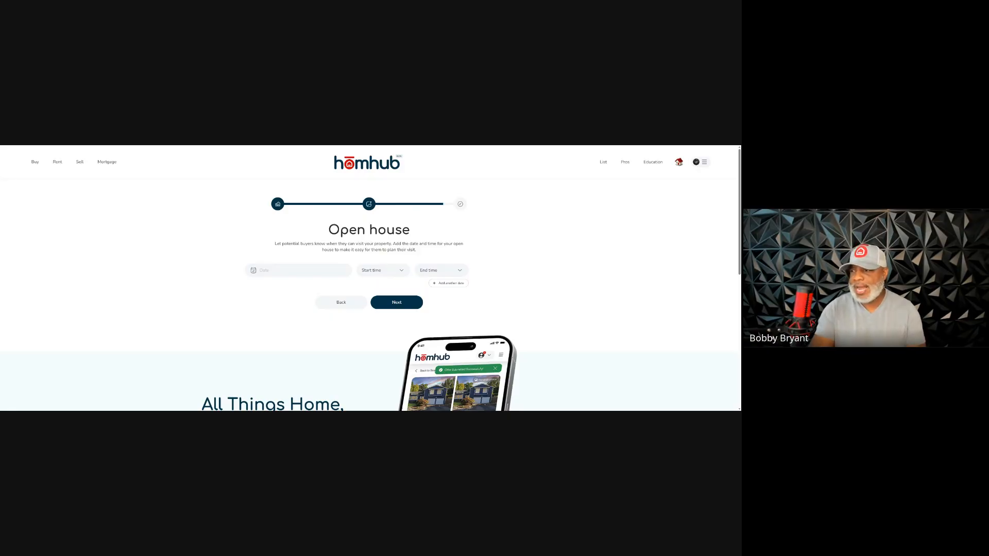
Skip the open house schedule and upload the listing after reviewing its photos, details and map
click(403, 306)
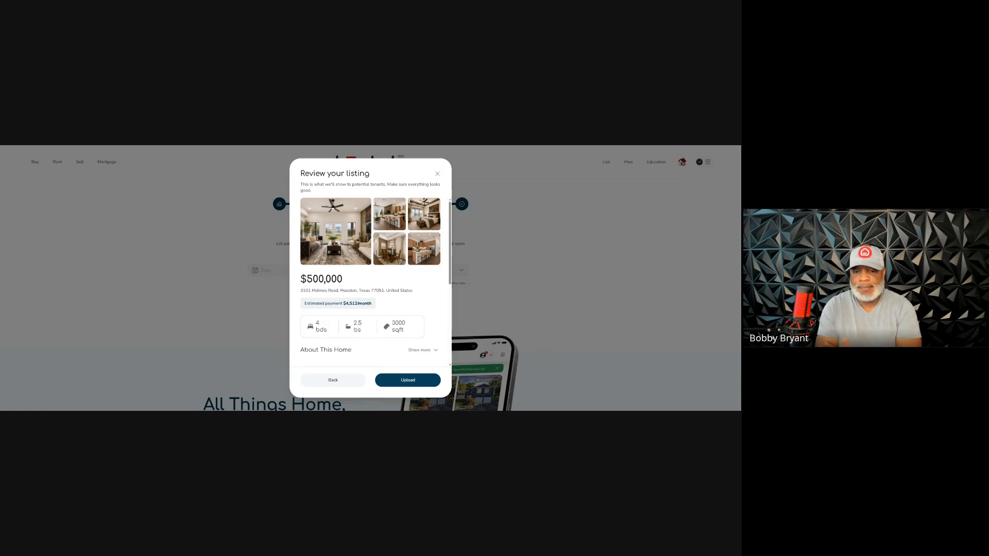
scroll(369, 299, down, 2)
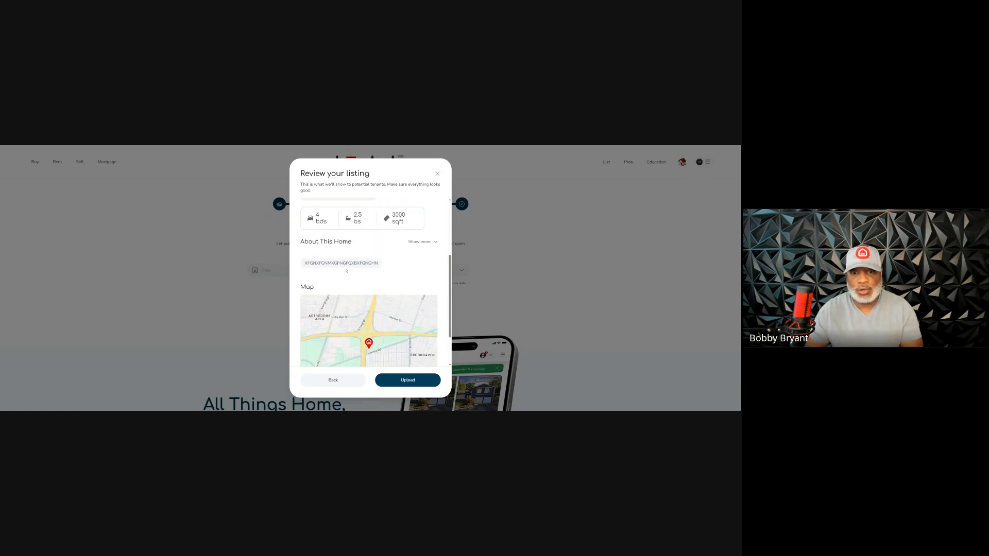
scroll(391, 269, down, 1)
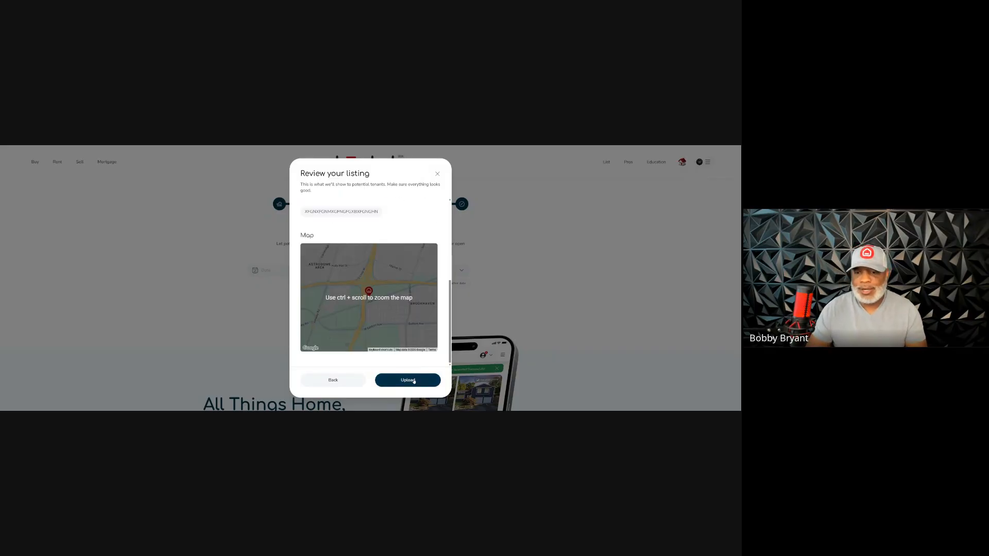
click(407, 379)
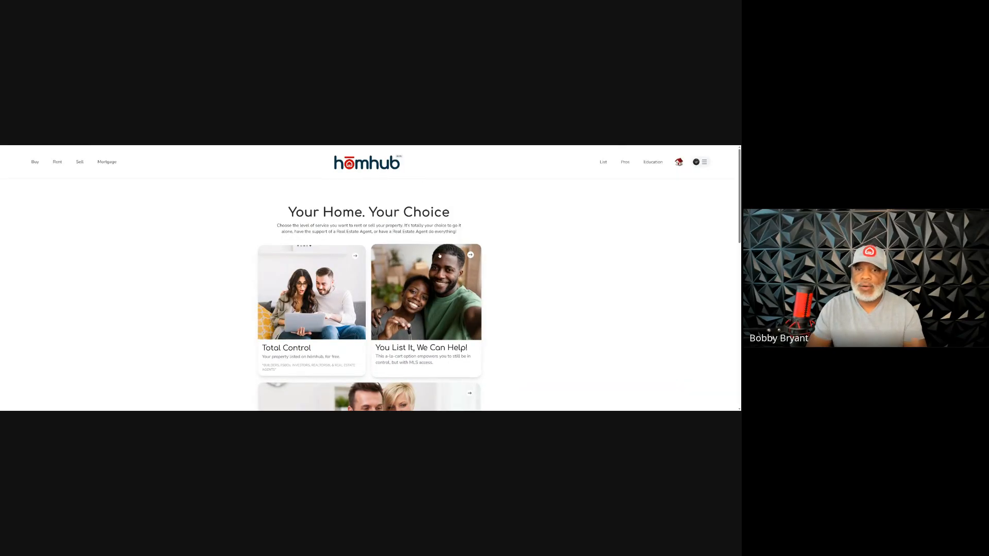
Compare the service levels Total Control, You List It, We Can Help! and Full Service, at a Fair Price!
scroll(512, 265, down, 1)
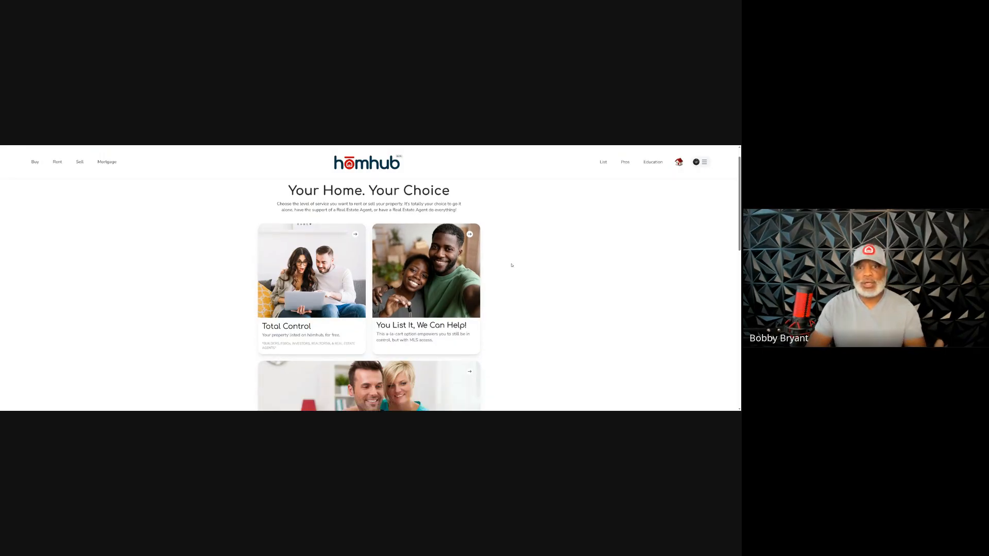
scroll(504, 278, down, 1)
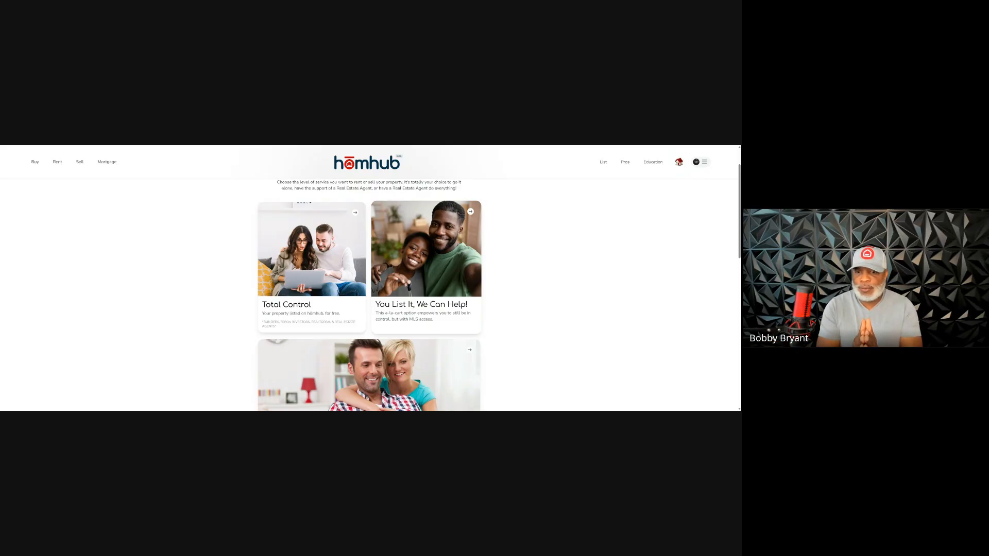
scroll(441, 300, down, 3)
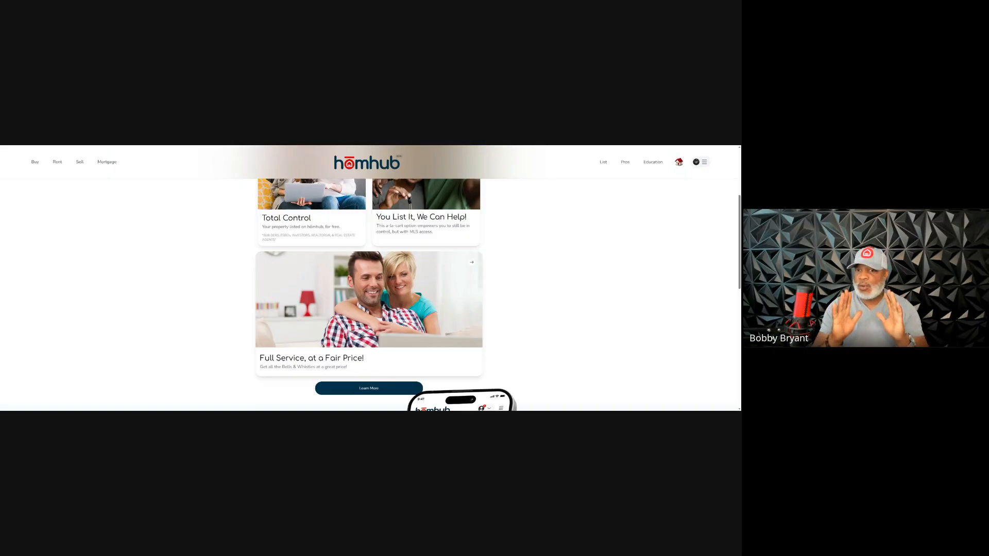
scroll(410, 292, up, 1)
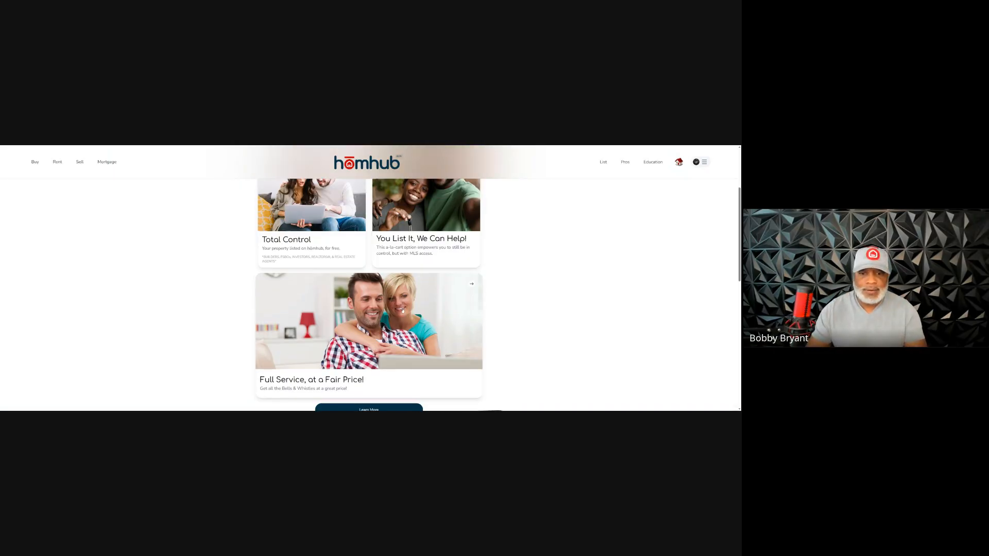
scroll(404, 311, up, 3)
scroll(505, 299, down, 1)
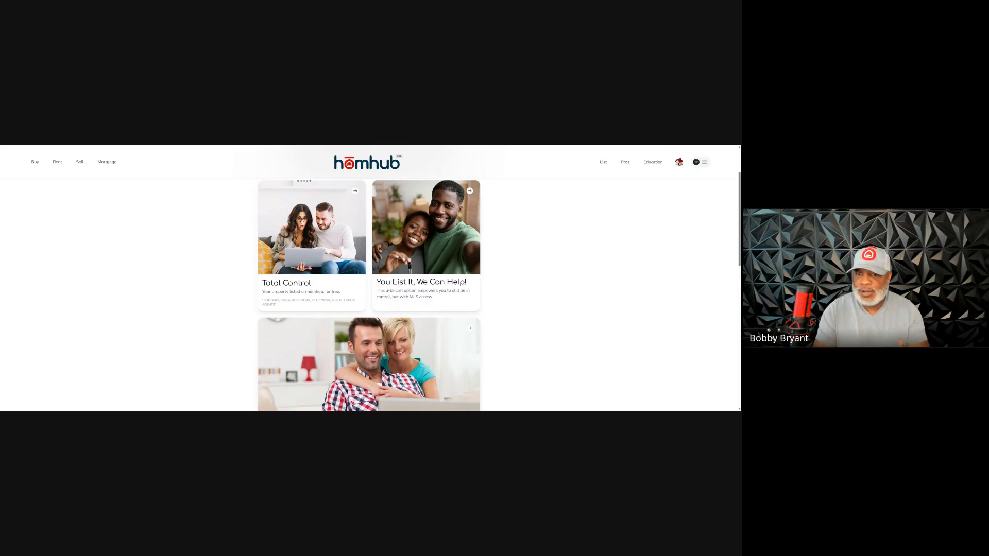
scroll(578, 295, down, 2)
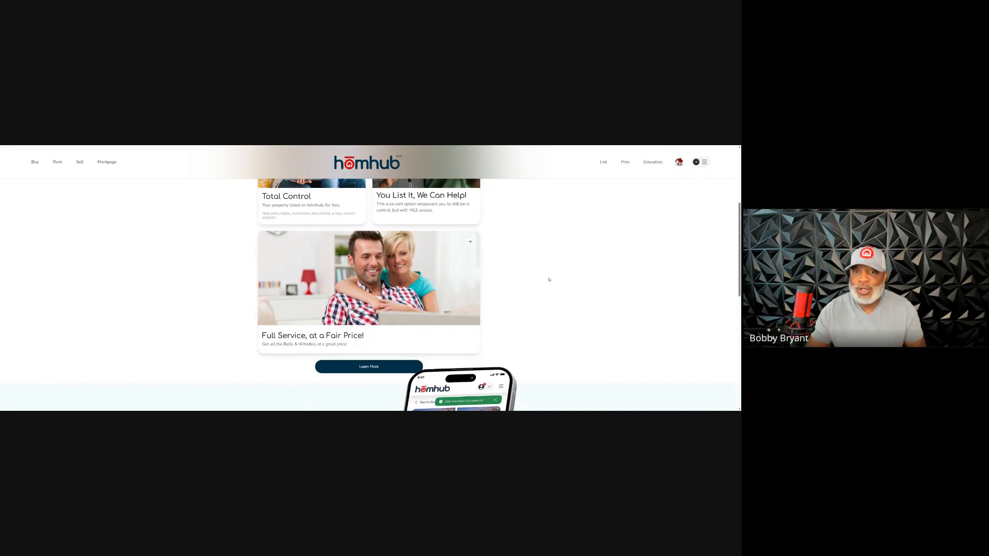
scroll(549, 279, up, 2)
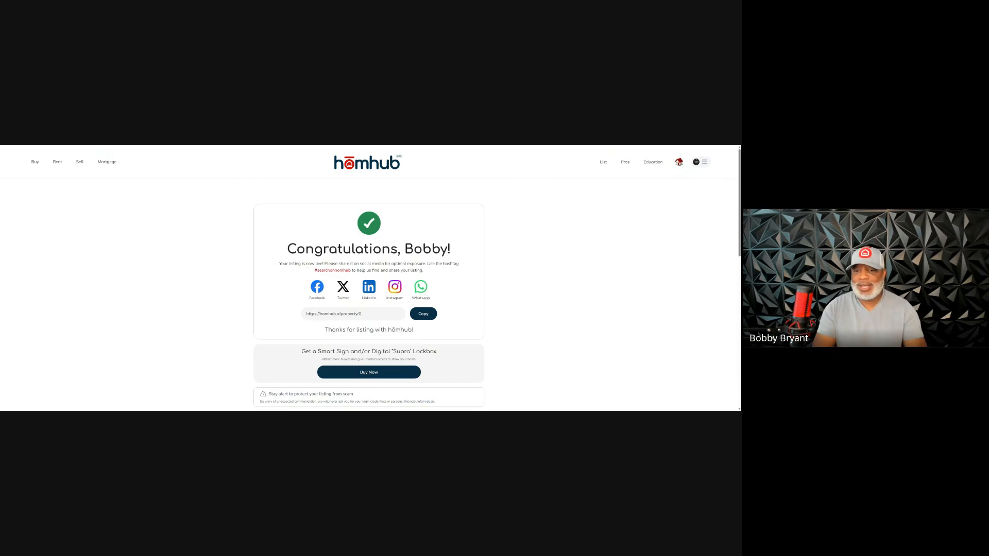
Look over the listing confirmation page with its social sharing options, property link and lockbox offer
scroll(519, 279, down, 2)
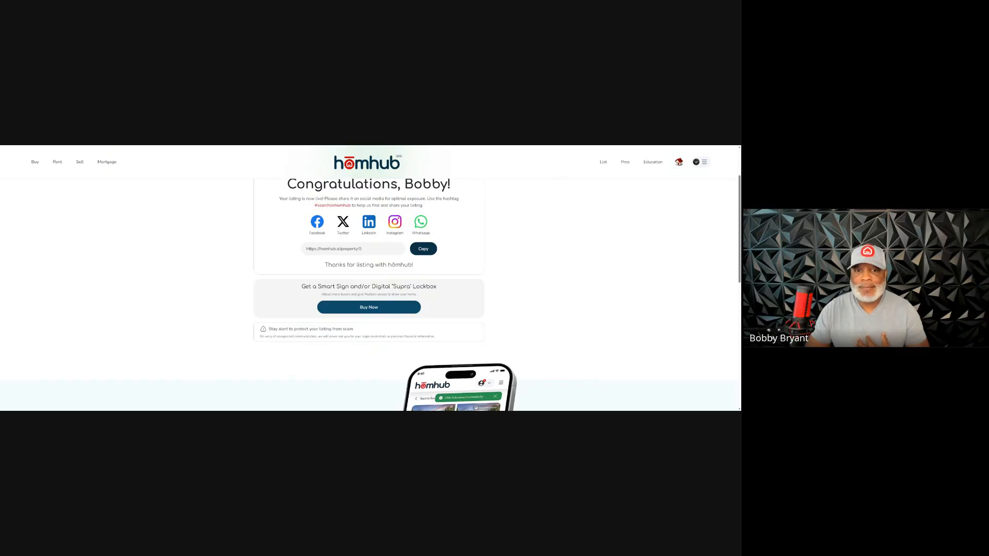
scroll(384, 309, up, 2)
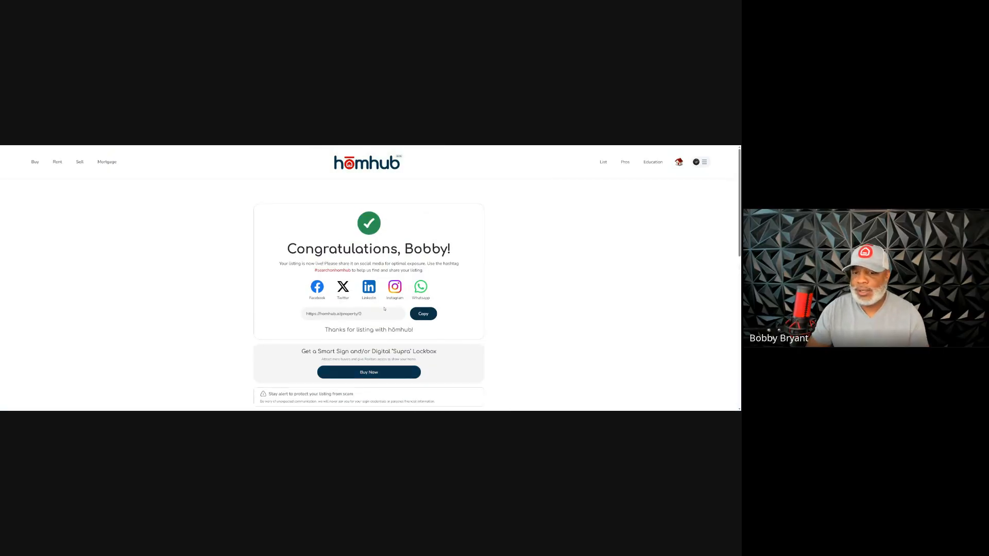